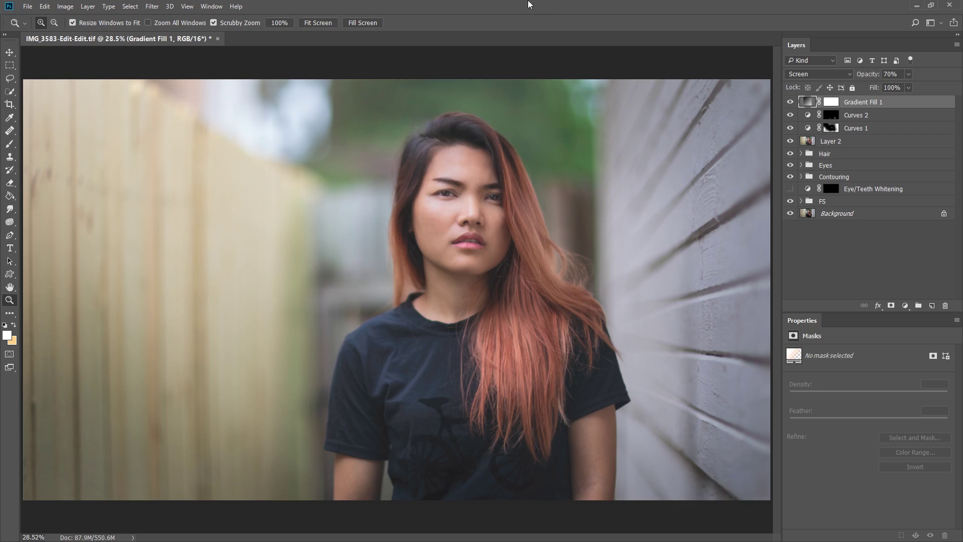
- Zoom in to inspect the eyes, nose and wooden wall texture, then refit the photo
left_click(487, 198)
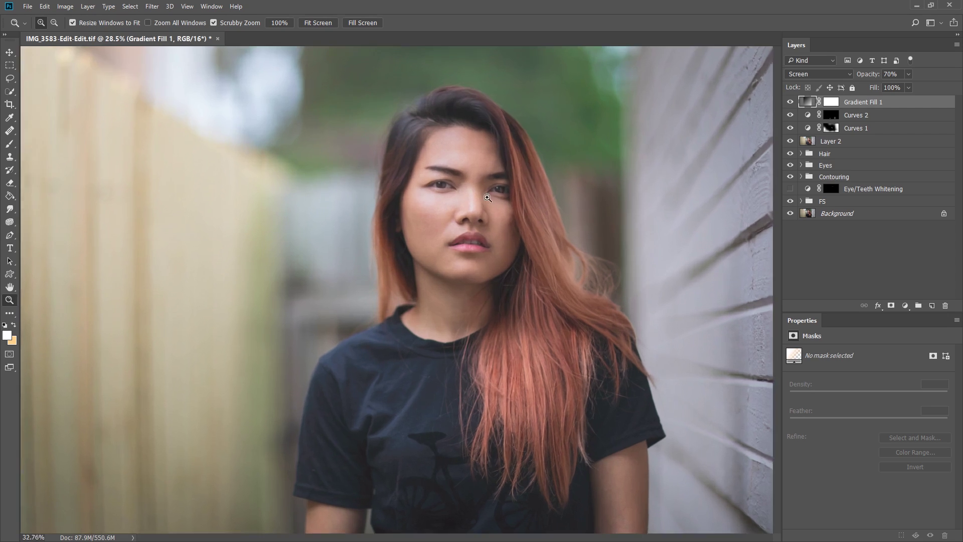
left_click_drag(487, 198, 527, 200)
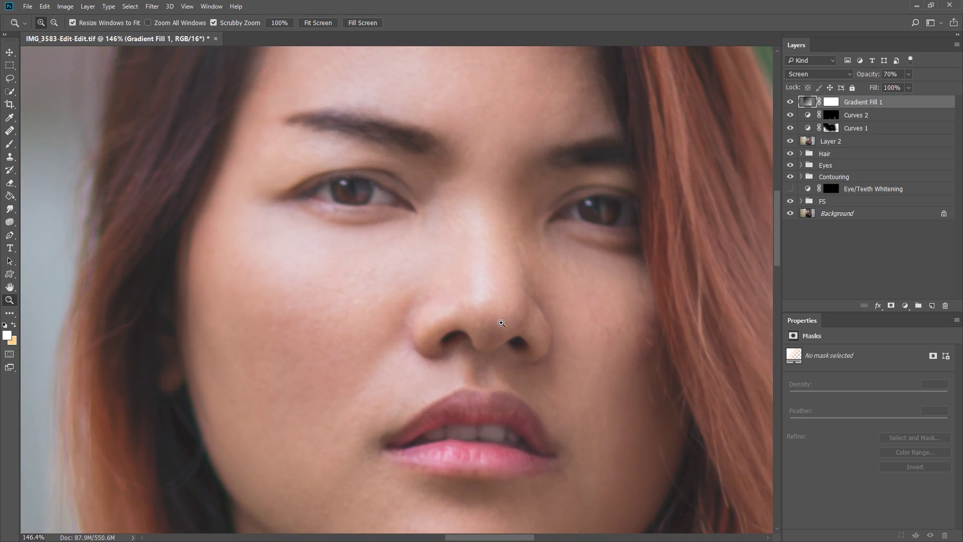
left_click(322, 24)
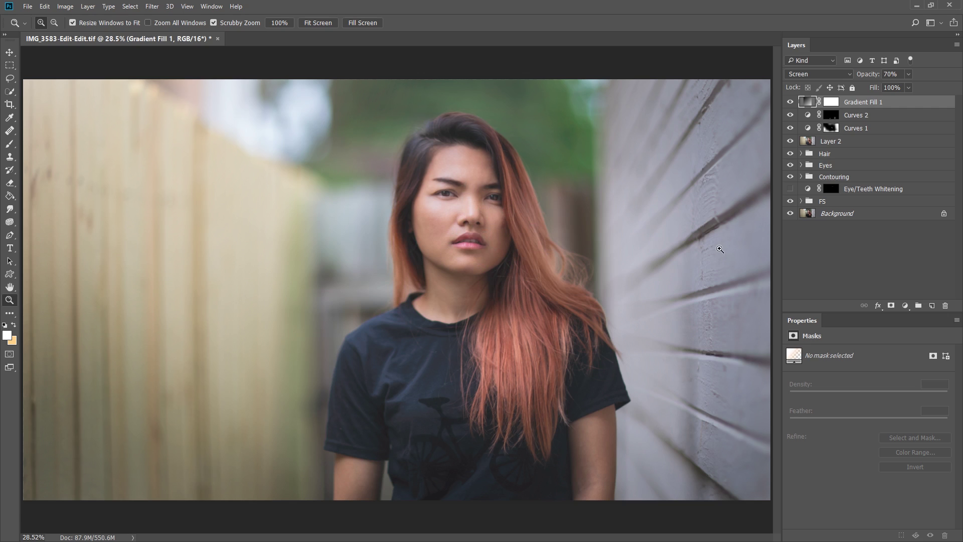
left_click_drag(719, 249, 656, 247)
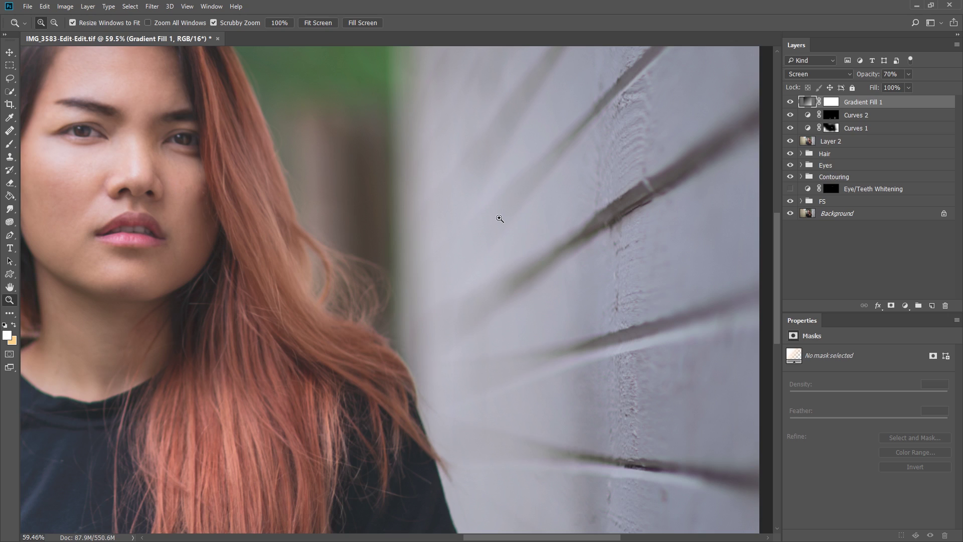
left_click(318, 23)
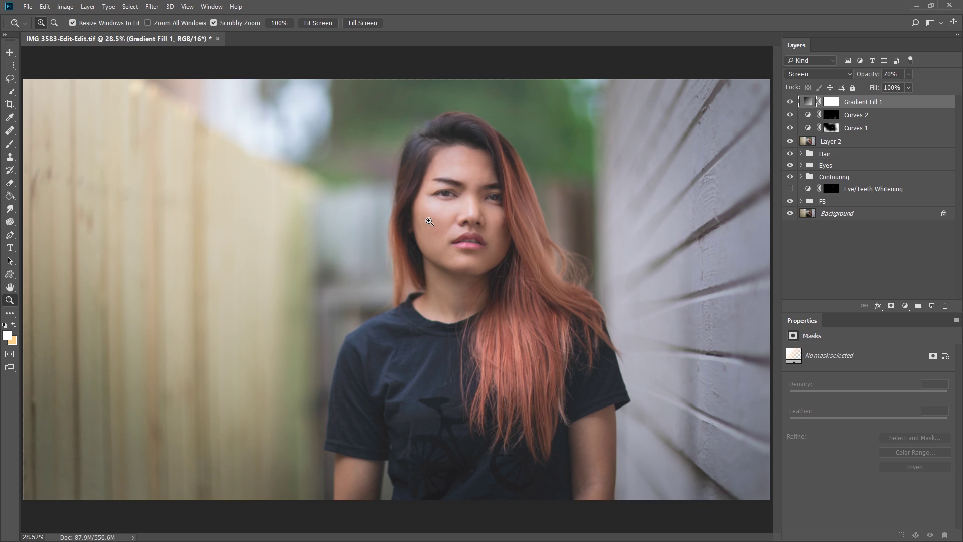
- Stamp all visible layers into a new Layer 3 and toggle its visibility to check it
key("m")
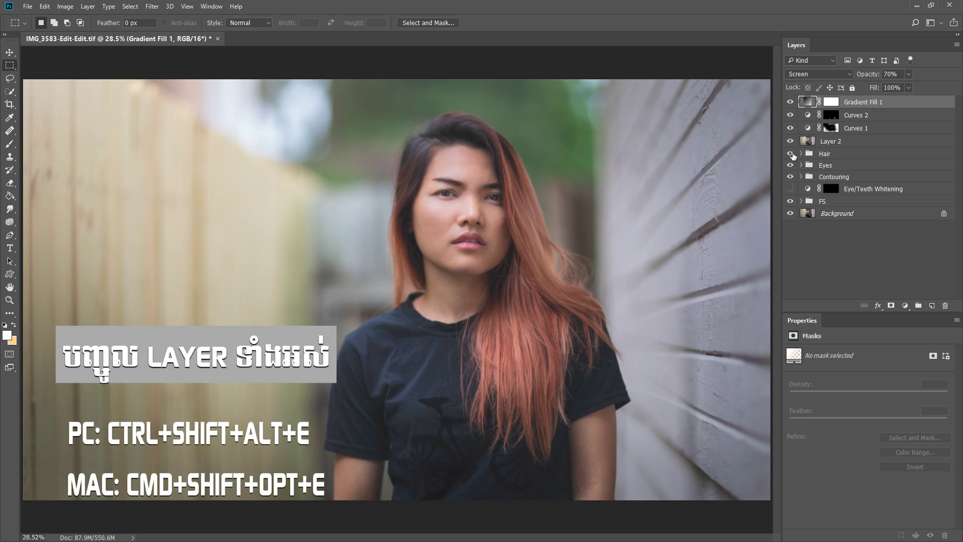
key("ctrl+shift+alt+e")
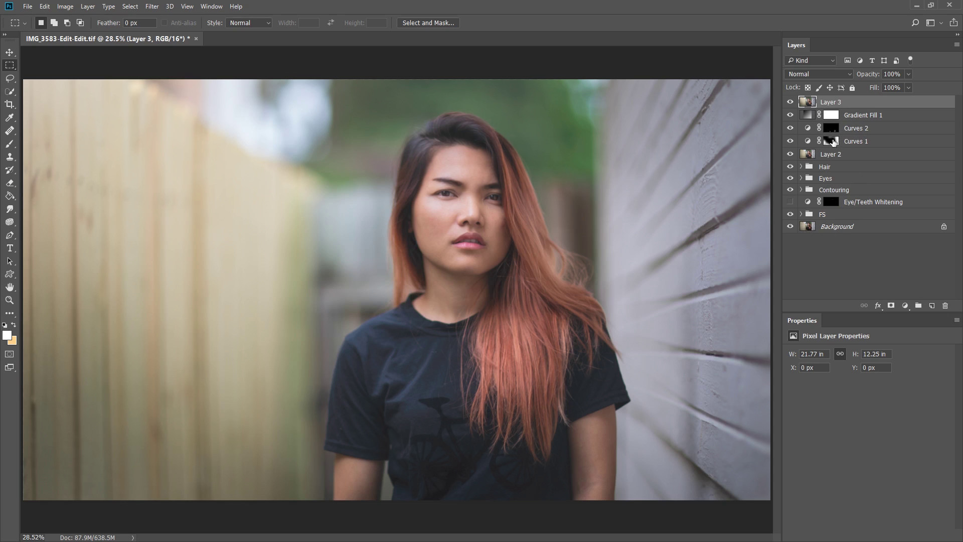
left_click(790, 103)
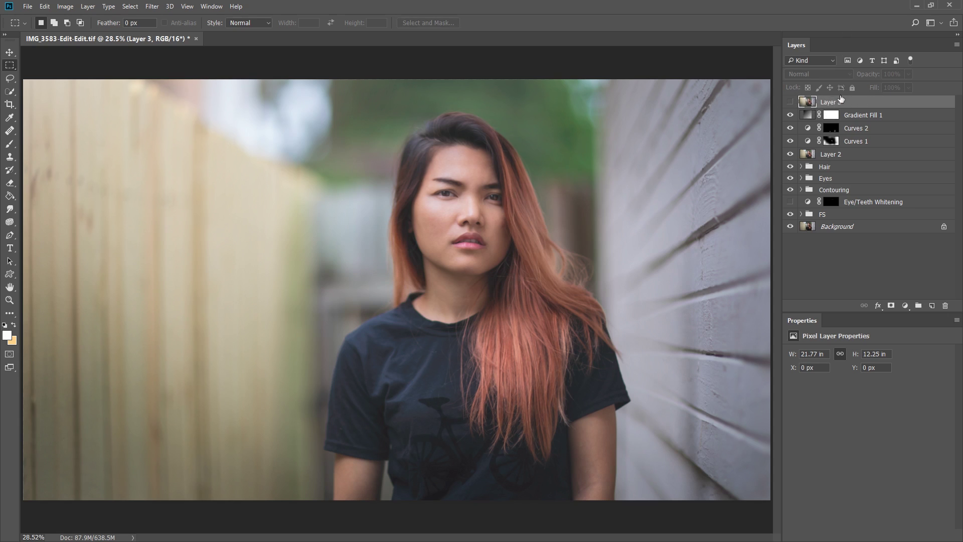
left_click(790, 102)
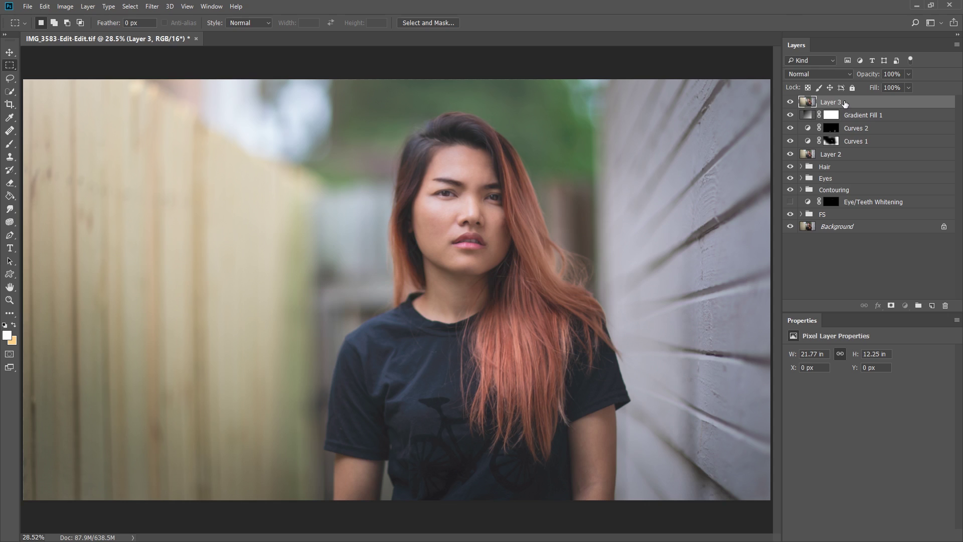
- Apply Filter > Other > High Pass at a 10-pixel radius to Layer 3
left_click(152, 7)
mouse_move(210, 203)
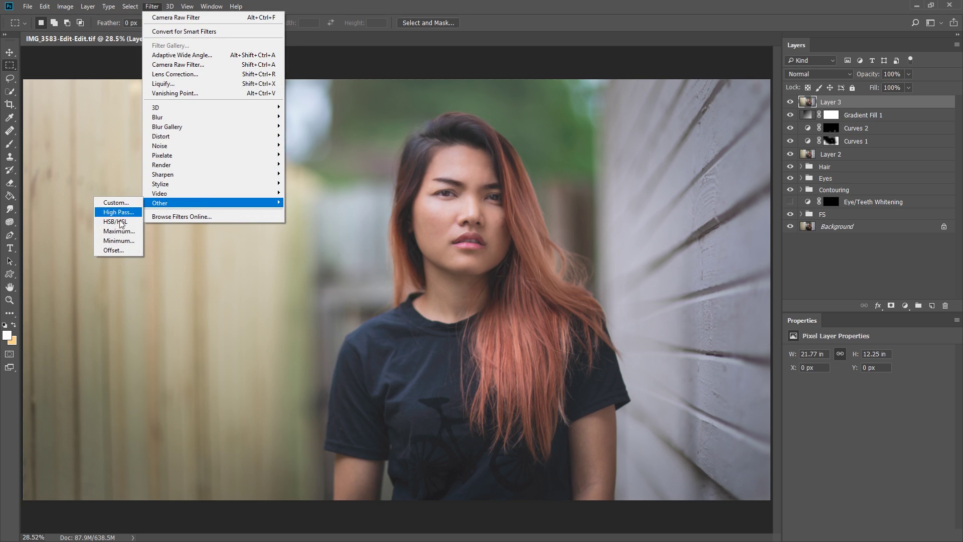
left_click(123, 213)
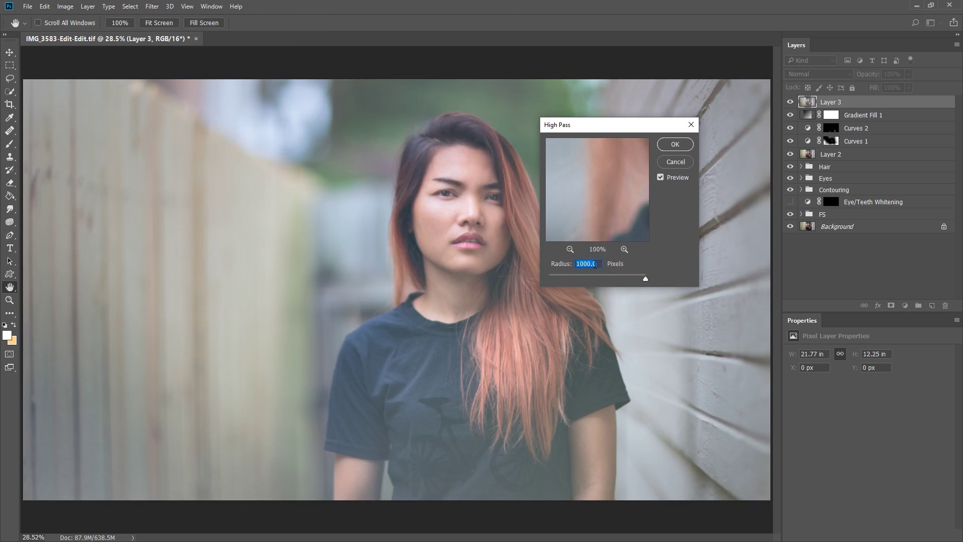
type("10")
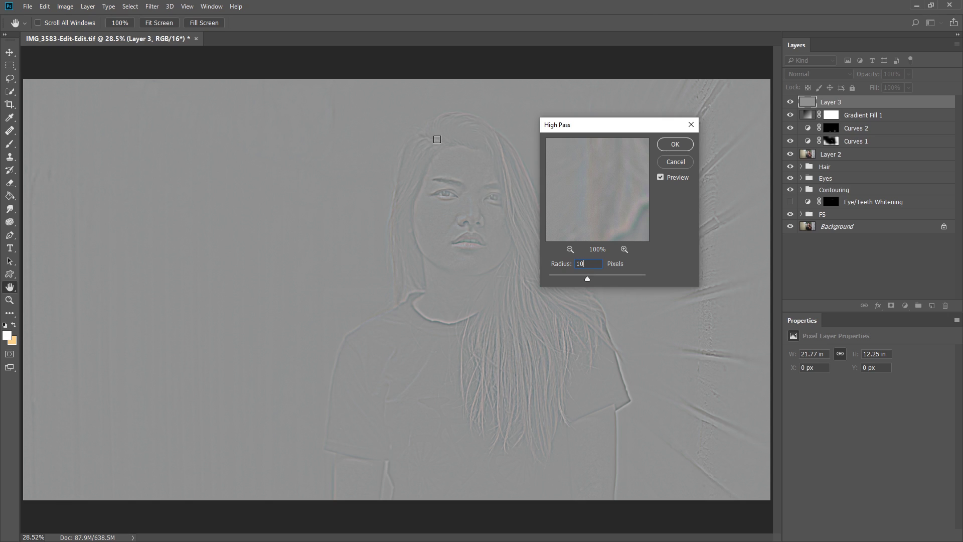
left_click(675, 145)
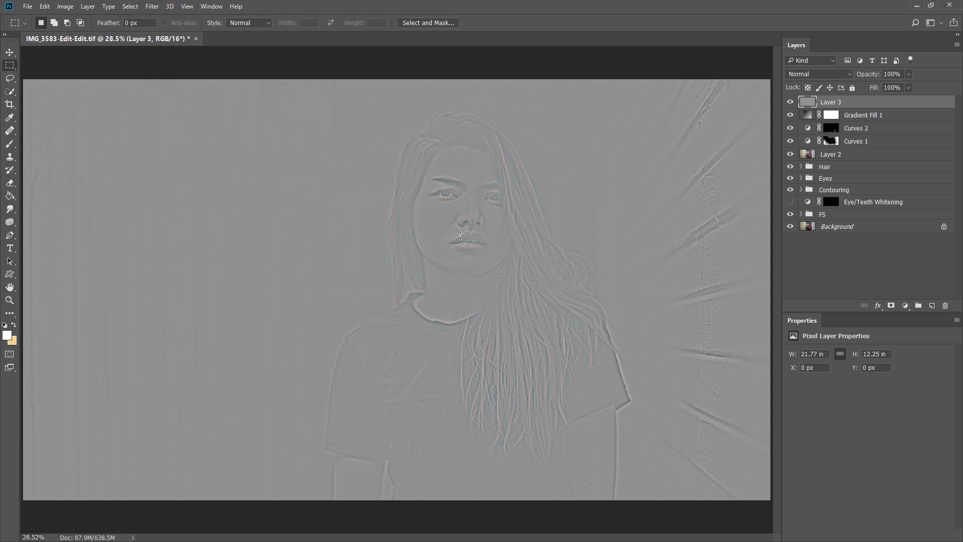
- Set Layer 3 to Soft Light and compare it on and off on the zoomed face
left_click(805, 71)
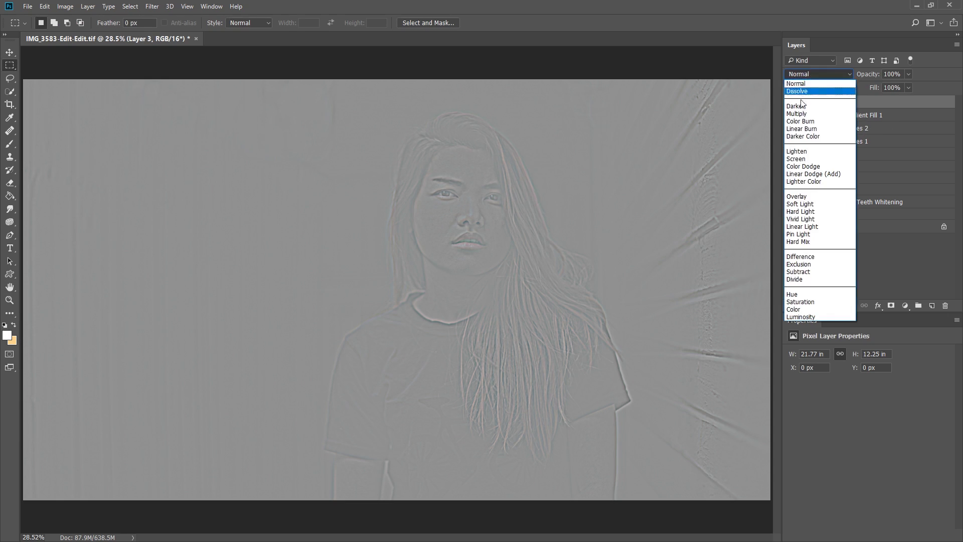
left_click(801, 204)
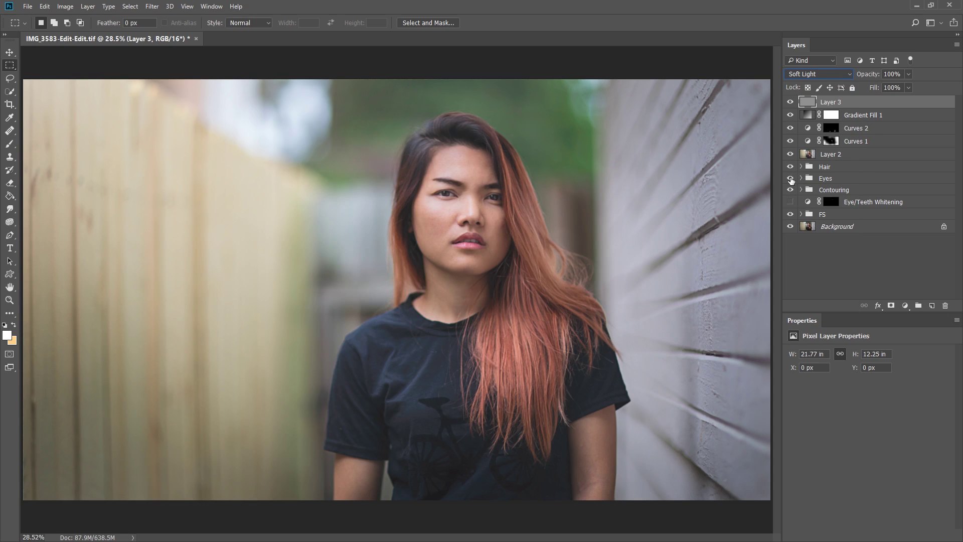
key("z")
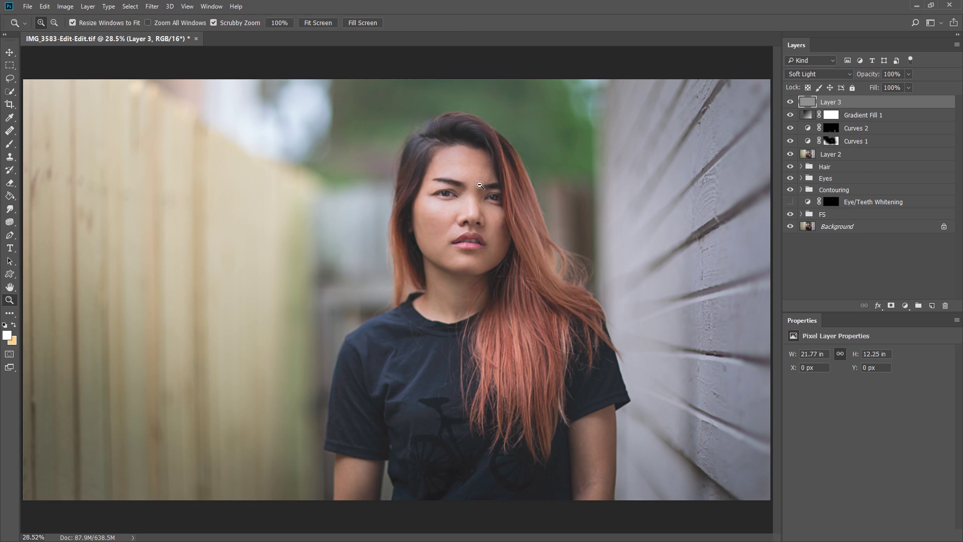
left_click_drag(461, 183, 542, 183)
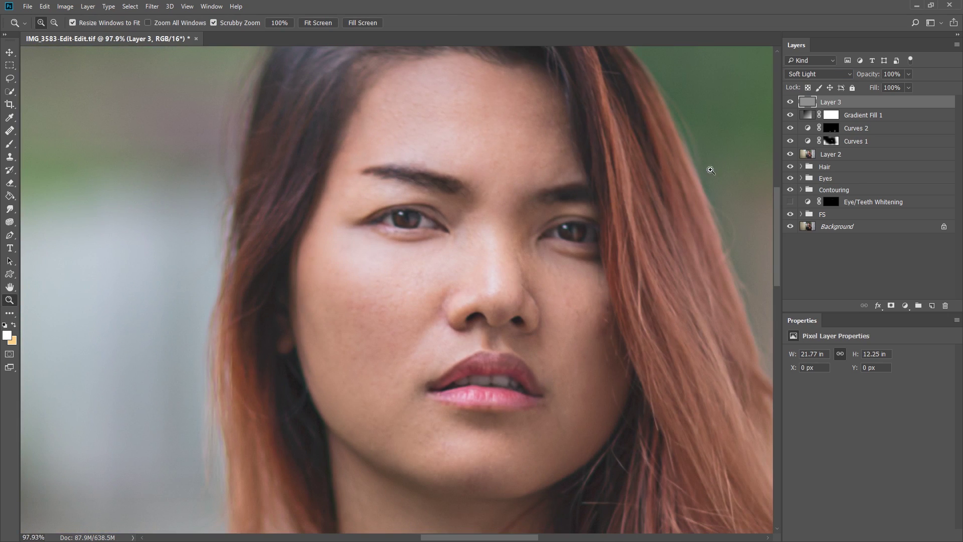
left_click(790, 102)
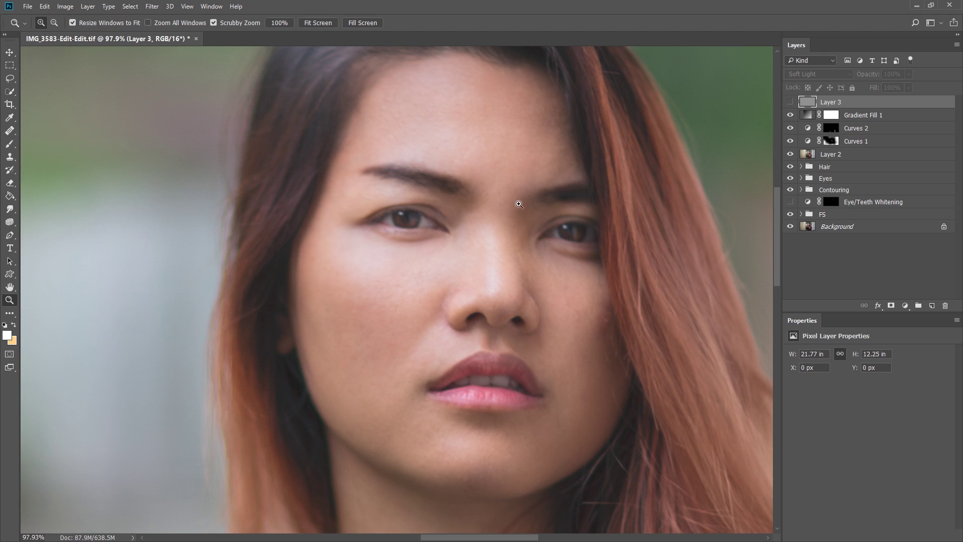
left_click(791, 102)
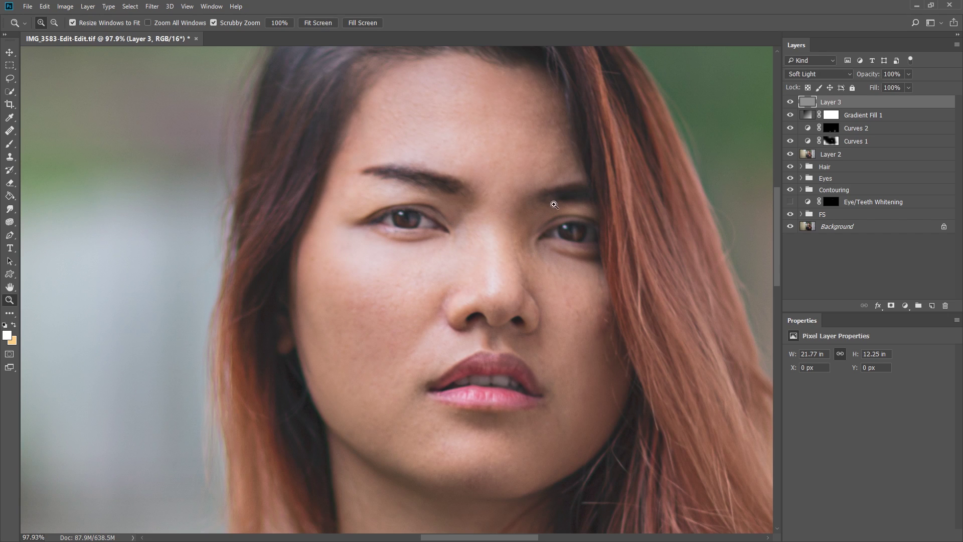
left_click(335, 25)
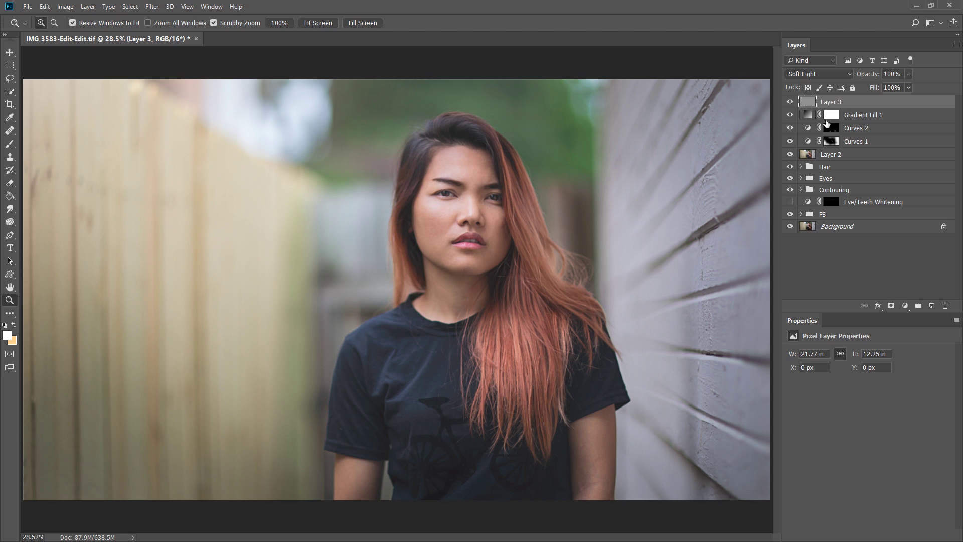
- Add an inverted black mask to Layer 3 and set the brush flow to 100%
left_click(891, 305)
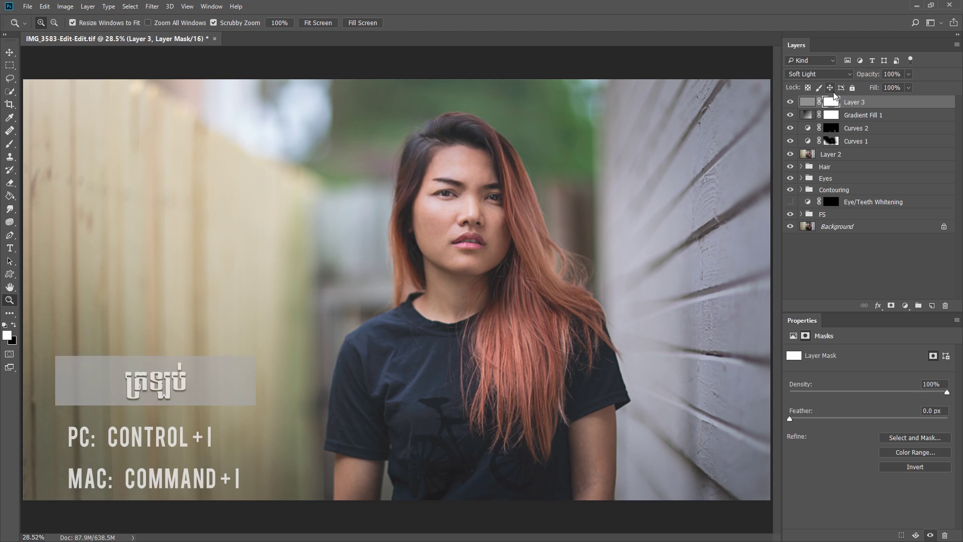
key("ctrl+i")
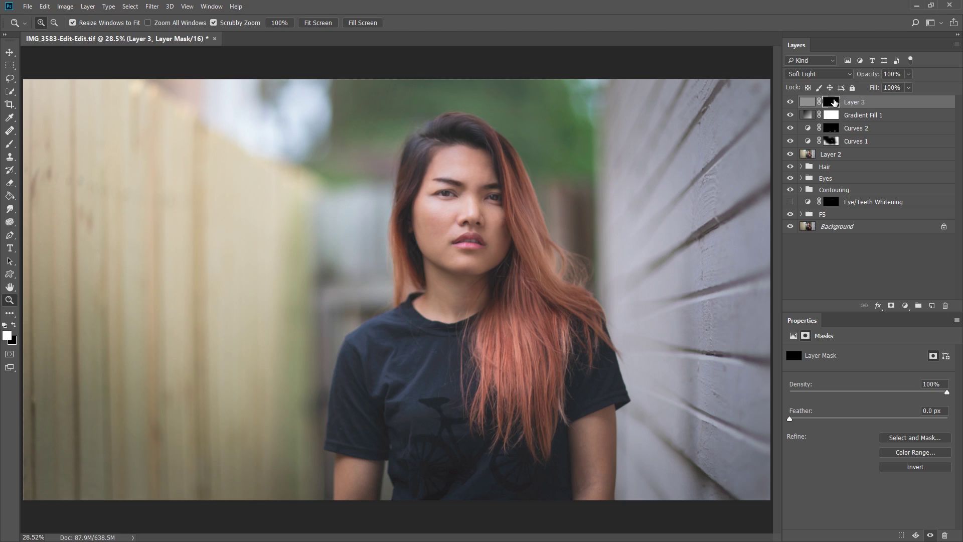
key("b")
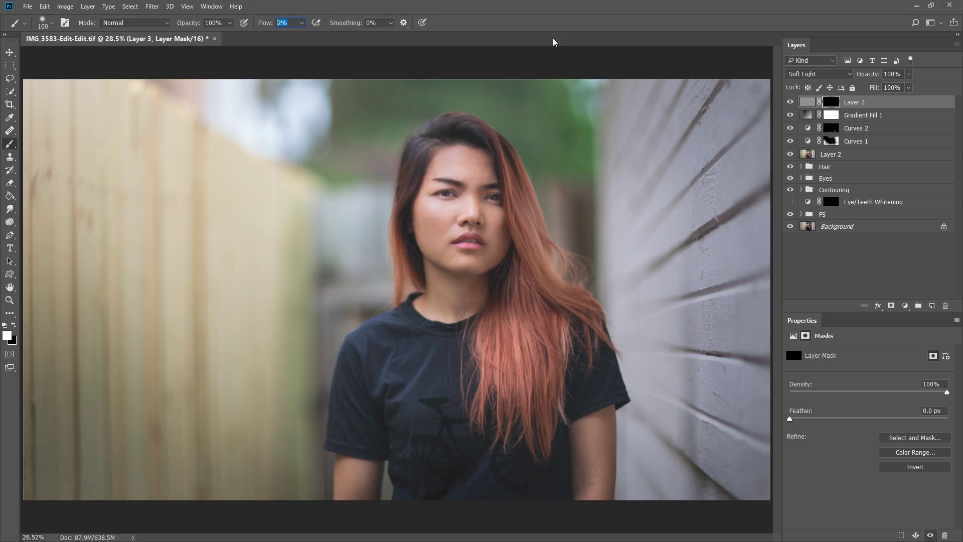
type("00")
key("Return")
- Paint white over both irises with a size-60 brush, then fit the photo to the window
left_click_drag(447, 189, 456, 200)
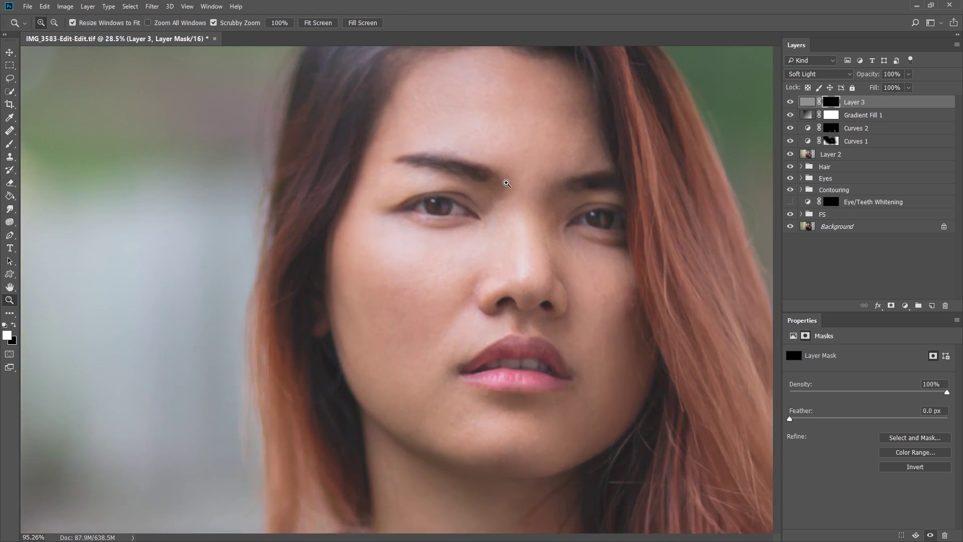
key("bracketleft")
key("bracketleft")
key("bracketleft")
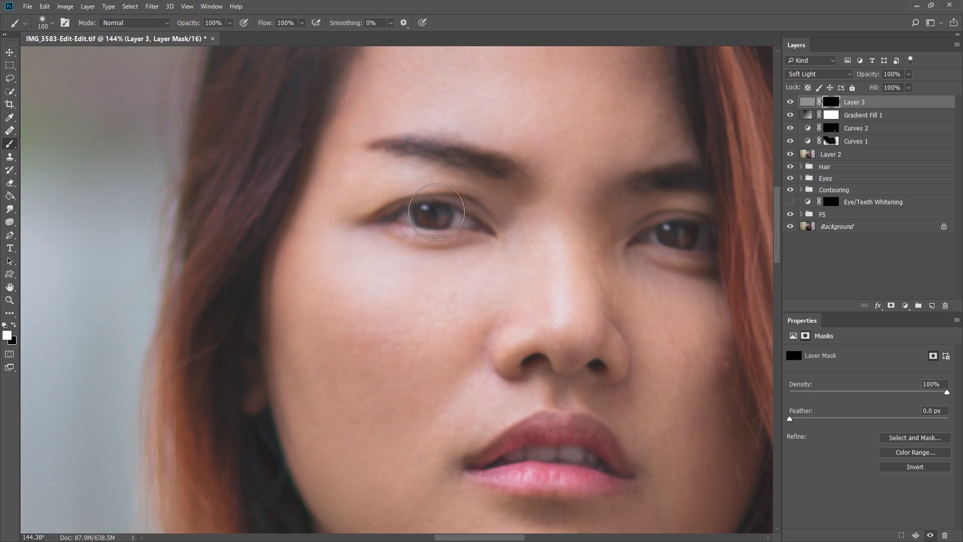
left_click_drag(410, 222, 440, 224)
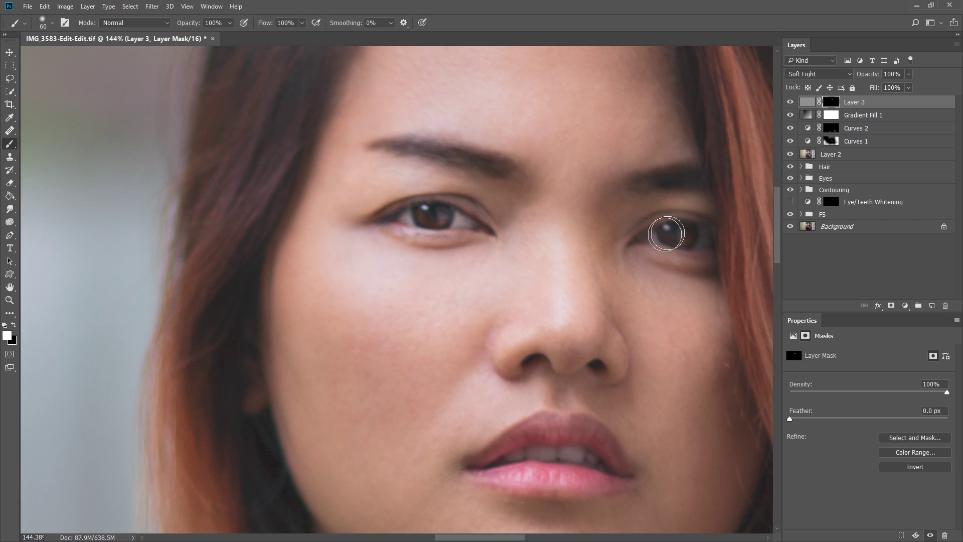
left_click_drag(665, 233, 642, 247)
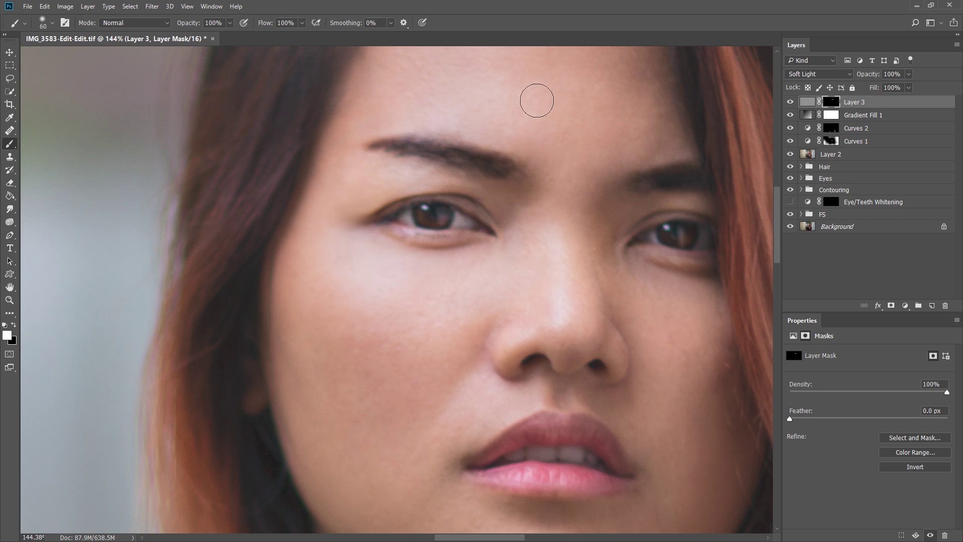
key("z")
left_click(326, 22)
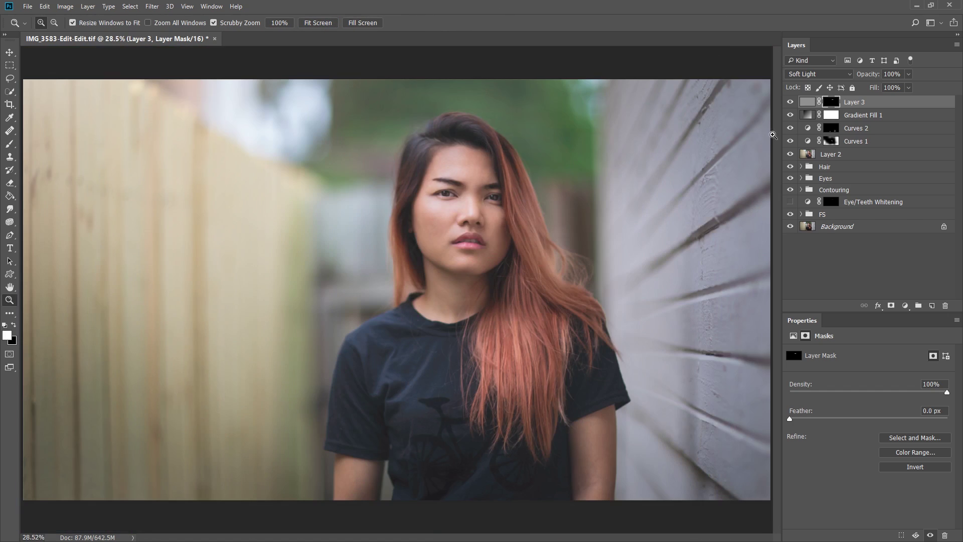
left_click(790, 103)
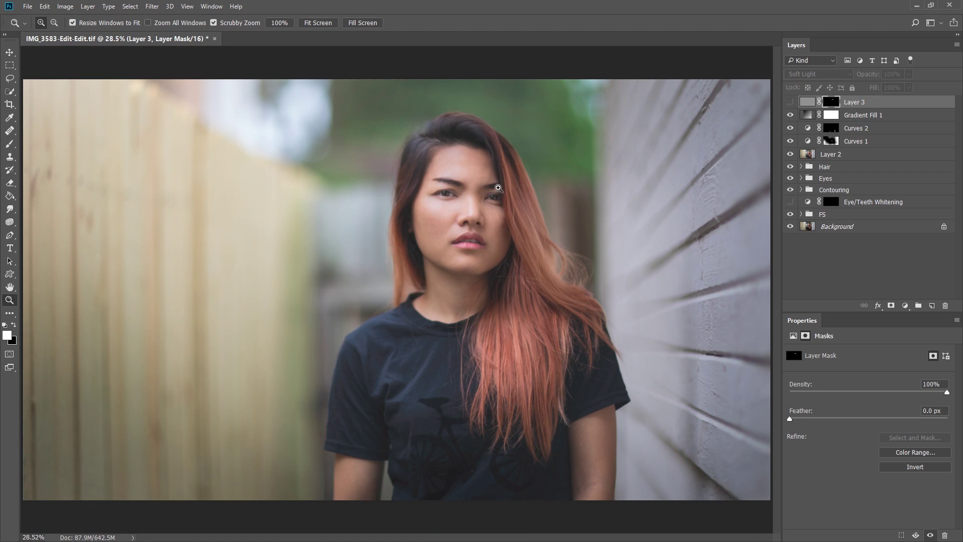
left_click_drag(501, 193, 545, 189)
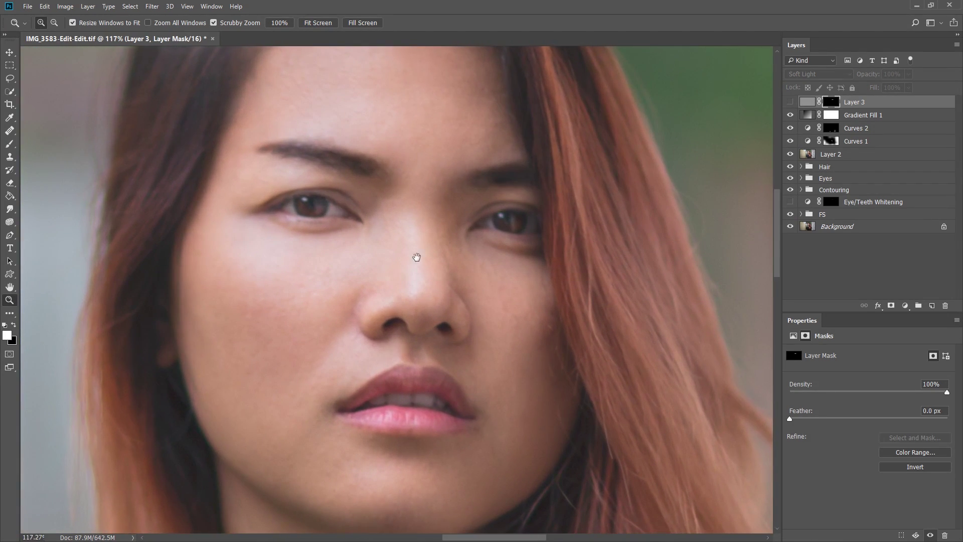
mouse_move(415, 254)
left_mouse_down()
mouse_move(490, 200)
mouse_move(526, 150)
left_mouse_up()
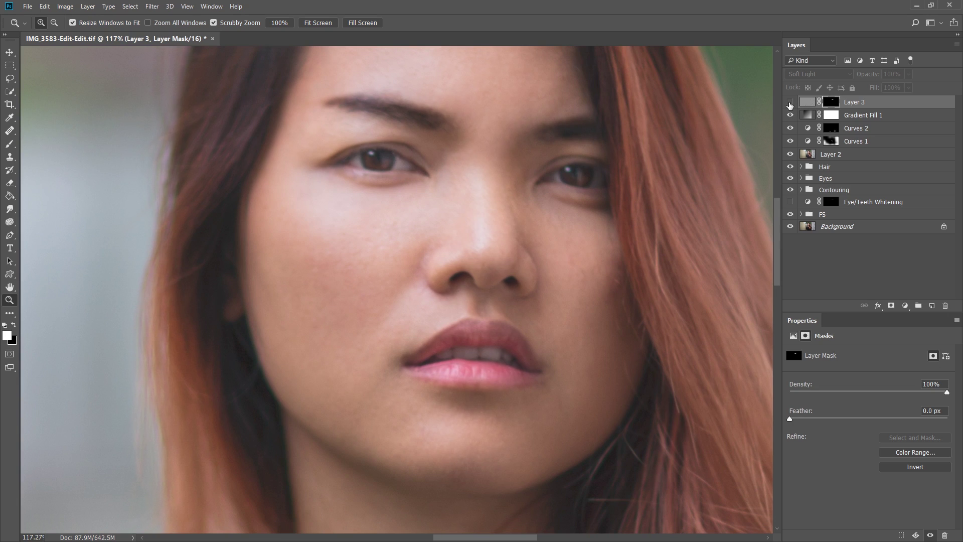
left_click(790, 102)
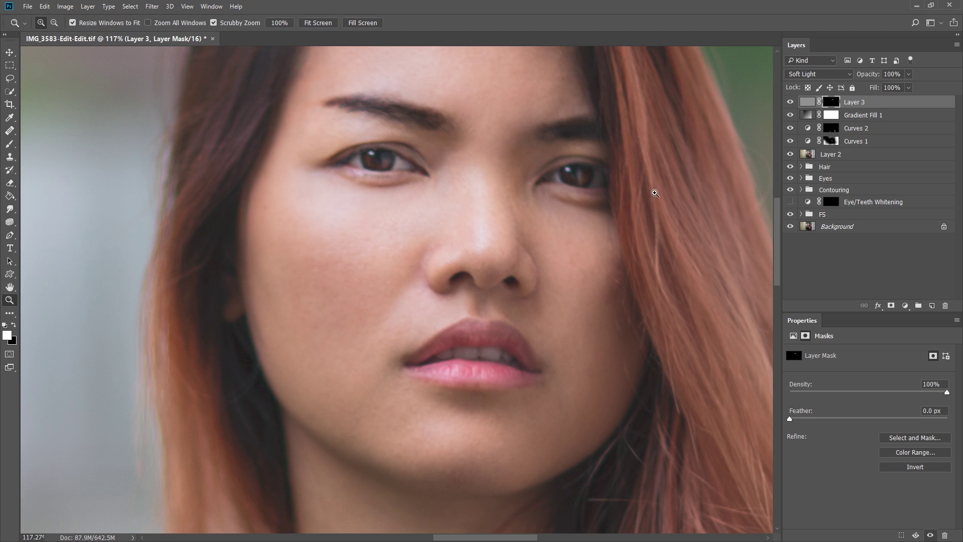
left_click(790, 102)
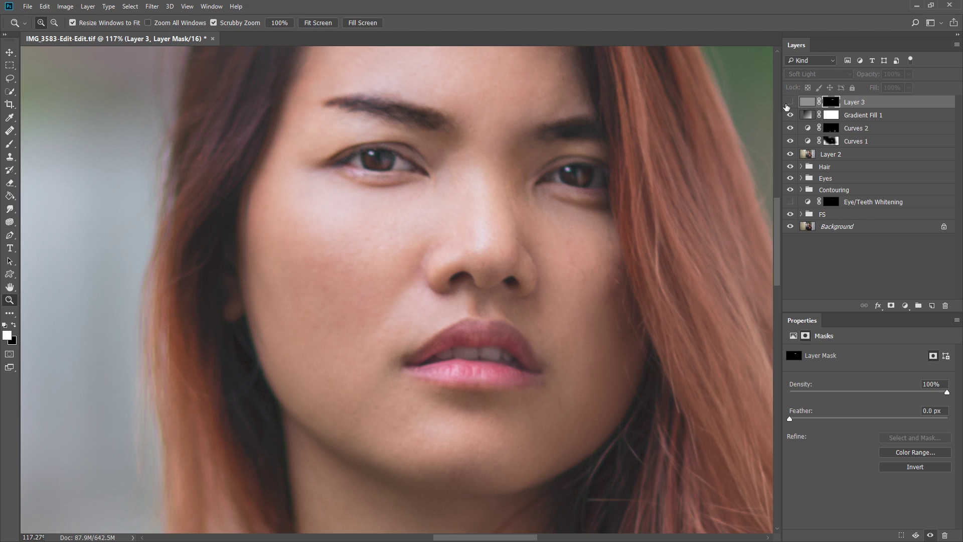
left_click(790, 102)
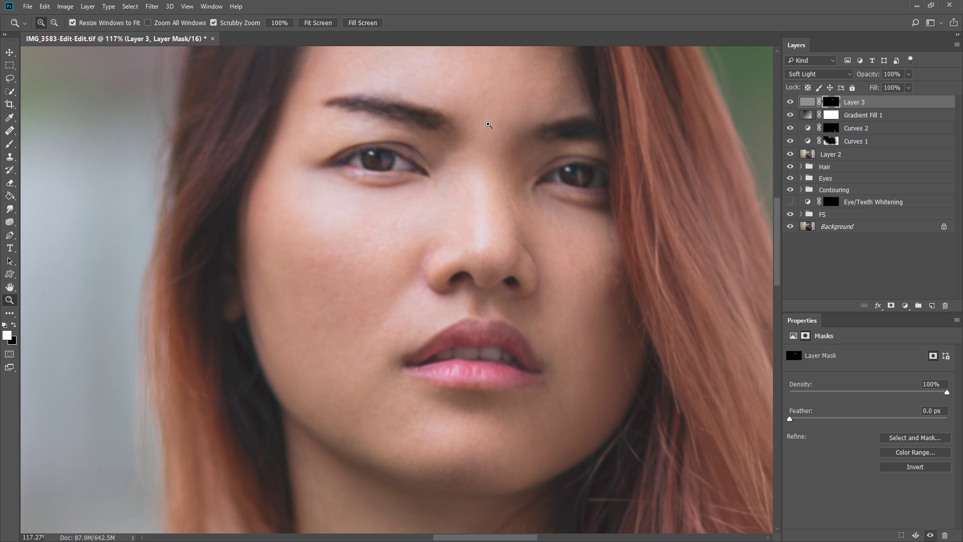
left_click(328, 23)
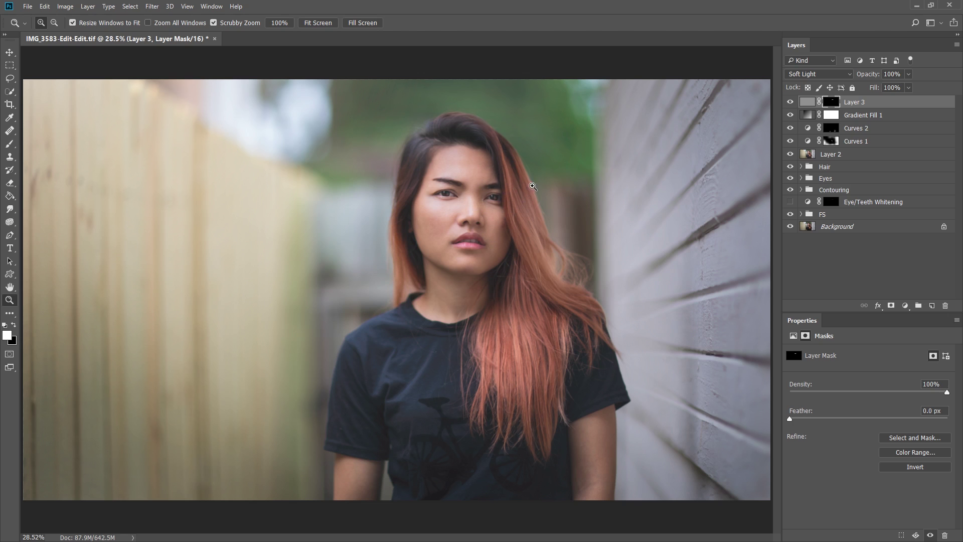
left_click_drag(466, 187, 521, 183)
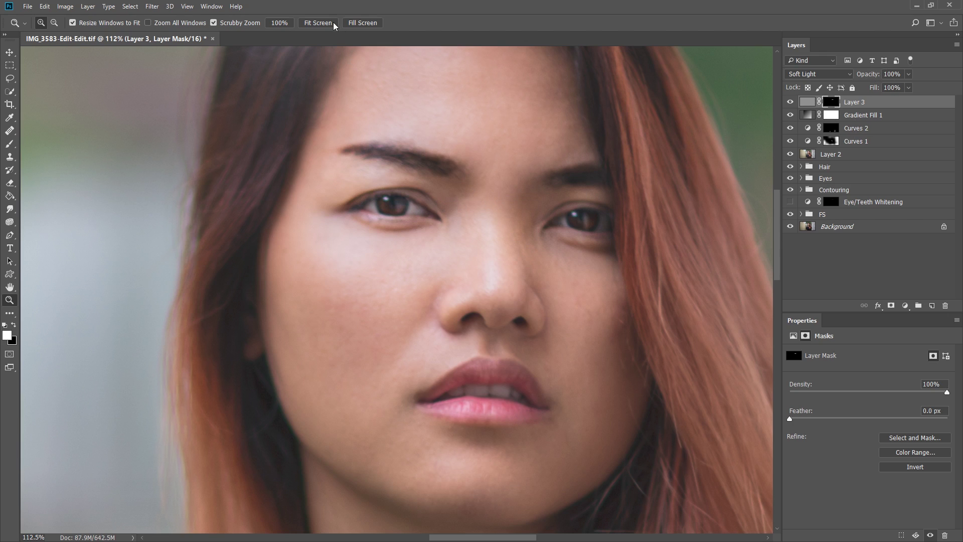
left_click(315, 23)
left_click_drag(474, 165, 485, 164)
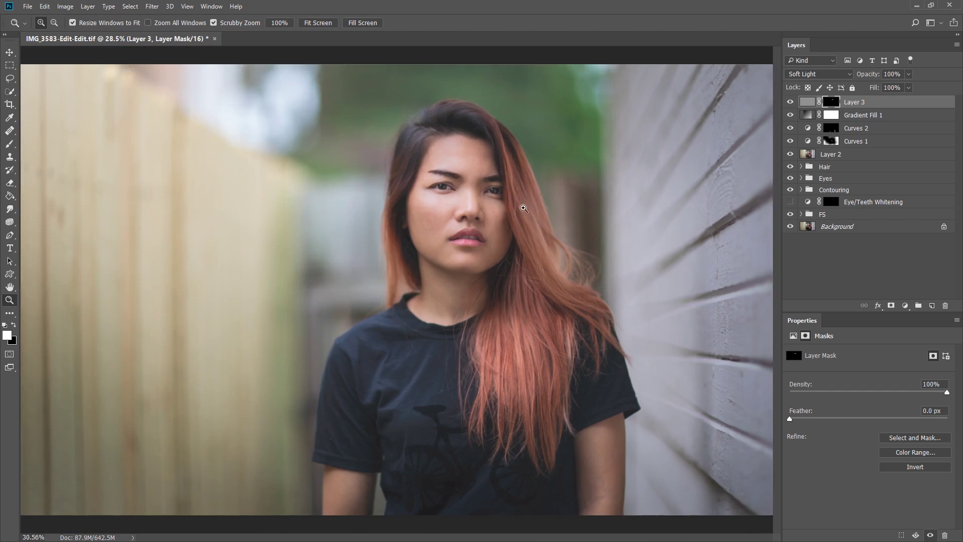
- Paint sharpening over the lips on Layer 3's mask with a size-60, 100%-flow brush
left_click_drag(408, 194, 435, 279)
key("b")
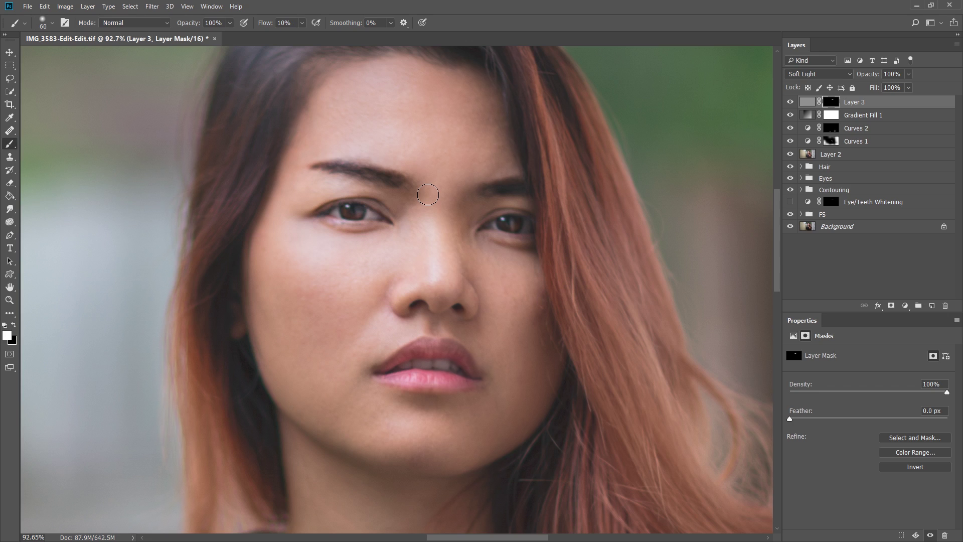
key("bracketright")
key("bracketright")
key("bracketright")
key("bracketleft")
key("bracketleft")
key("bracketleft")
key("shift+0")
left_click_drag(394, 354, 445, 347)
scroll(446, 347, "up", 3)
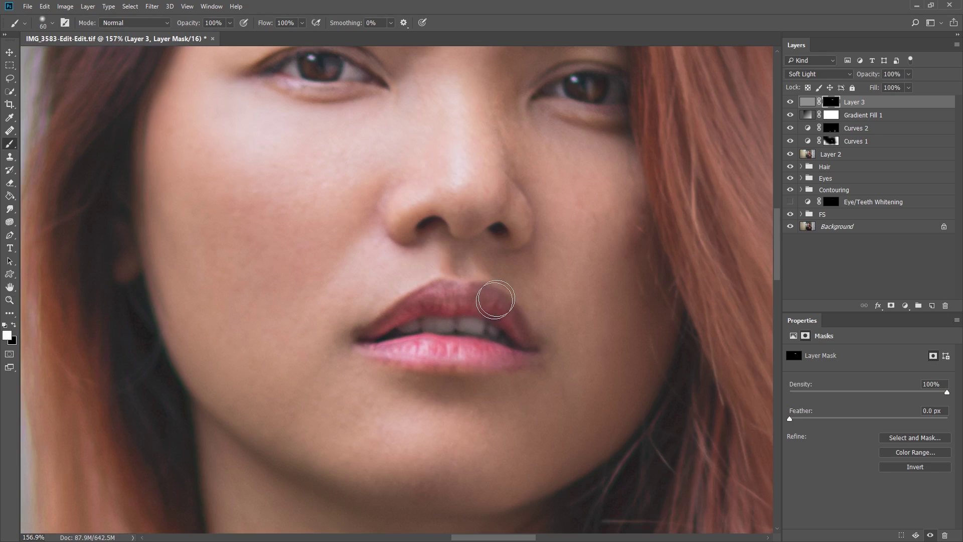
left_click_drag(473, 327, 405, 319)
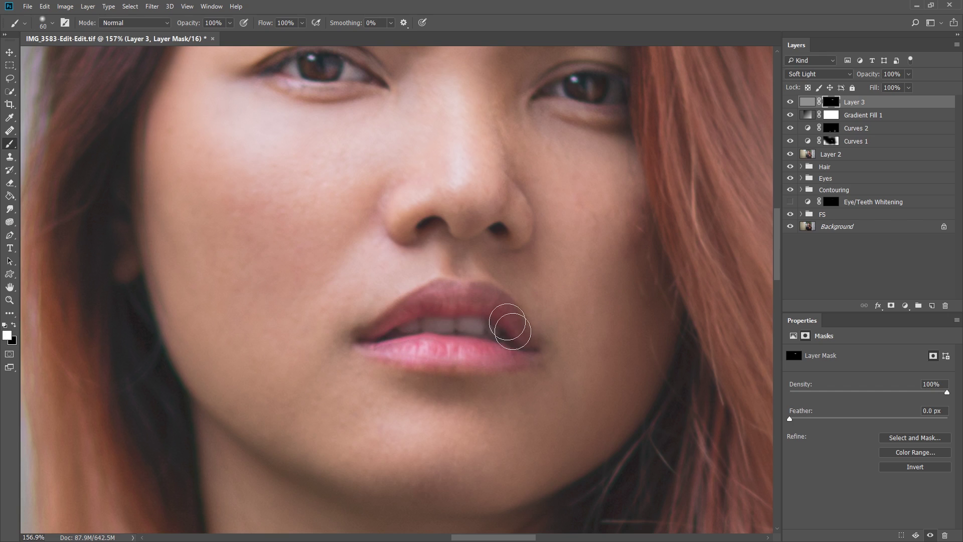
left_click_drag(507, 323, 419, 319)
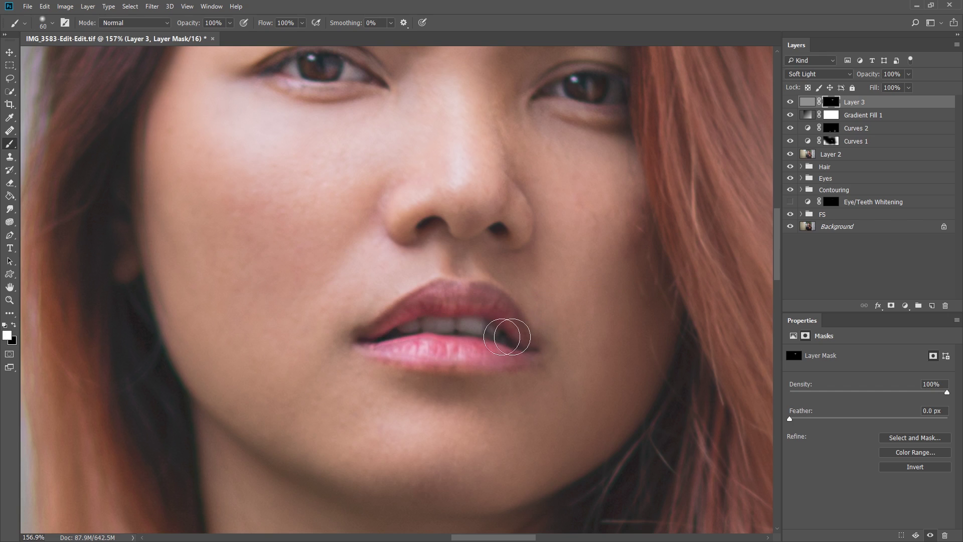
key("ctrl+z")
key("ctrl+z")
- Lightly brush sharpening across the face with a large 150–200 brush at 10% flow
key("z")
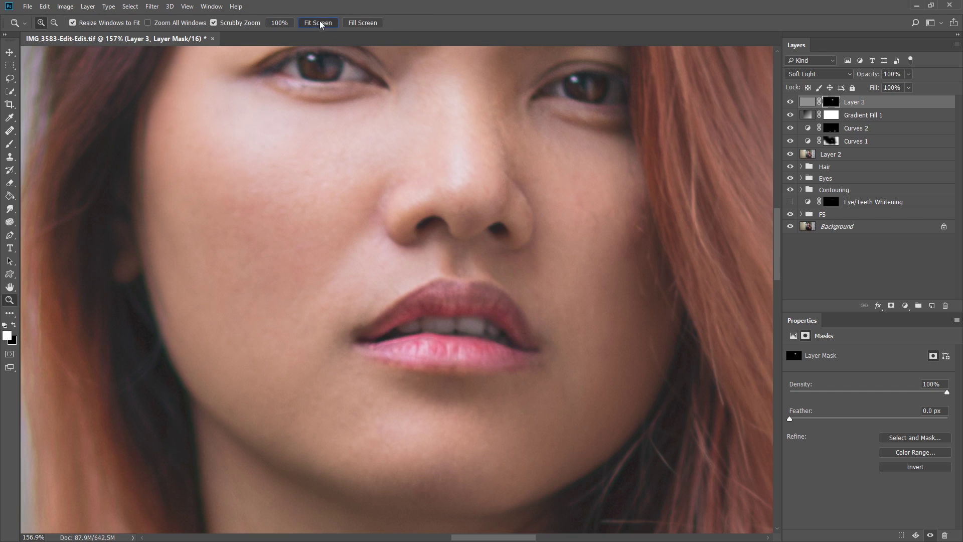
left_click(320, 23)
key("b")
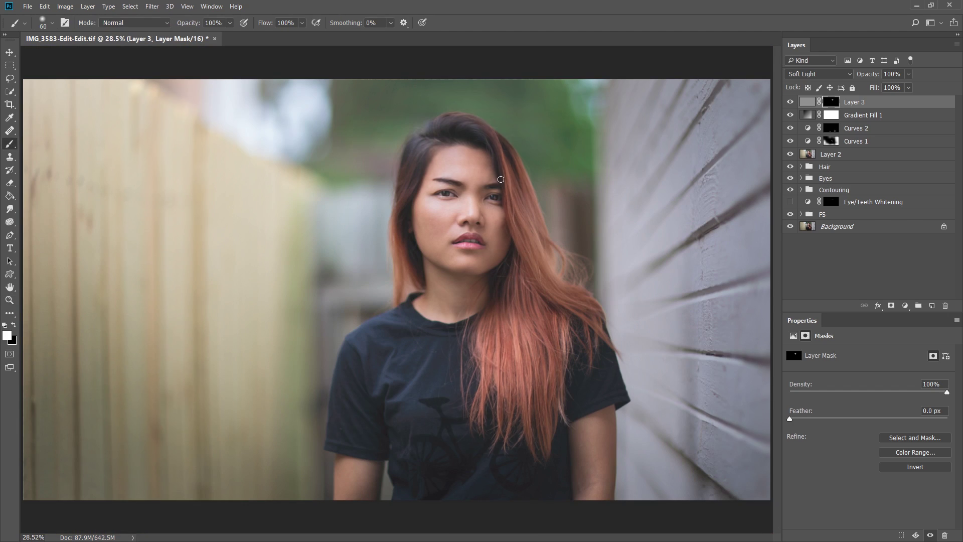
key("bracketright")
key("bracketright")
key("shift+1")
key("bracketright")
mouse_move(563, 307)
left_mouse_down()
mouse_move(510, 186)
mouse_move(460, 128)
mouse_move(415, 190)
mouse_move(404, 232)
mouse_move(435, 138)
left_mouse_up()
key("bracketleft")
key("bracketright")
key("bracketright")
key("bracketright")
key("bracketright")
key("bracketright")
key("bracketleft")
key("bracketleft")
key("z")
left_click_drag(471, 203, 593, 128)
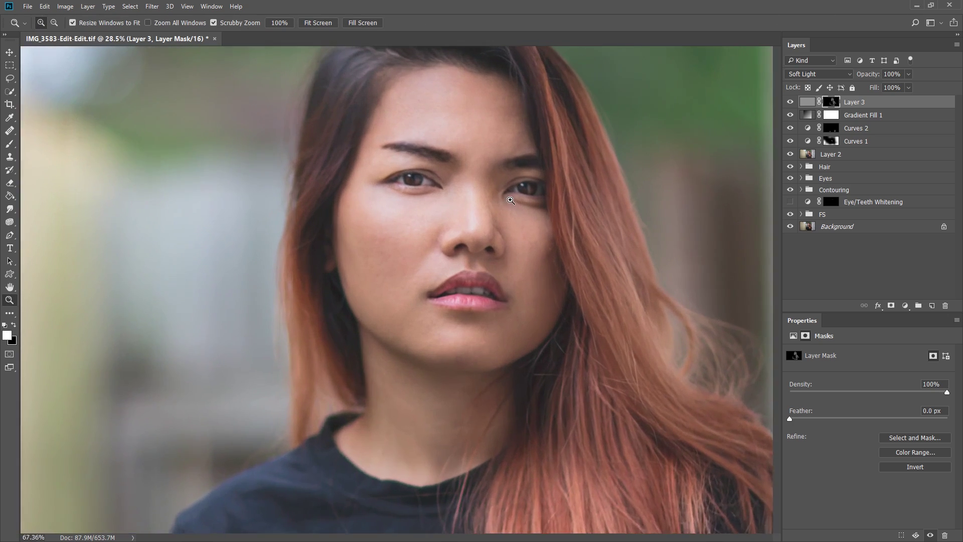
left_click(790, 101)
left_click(789, 102)
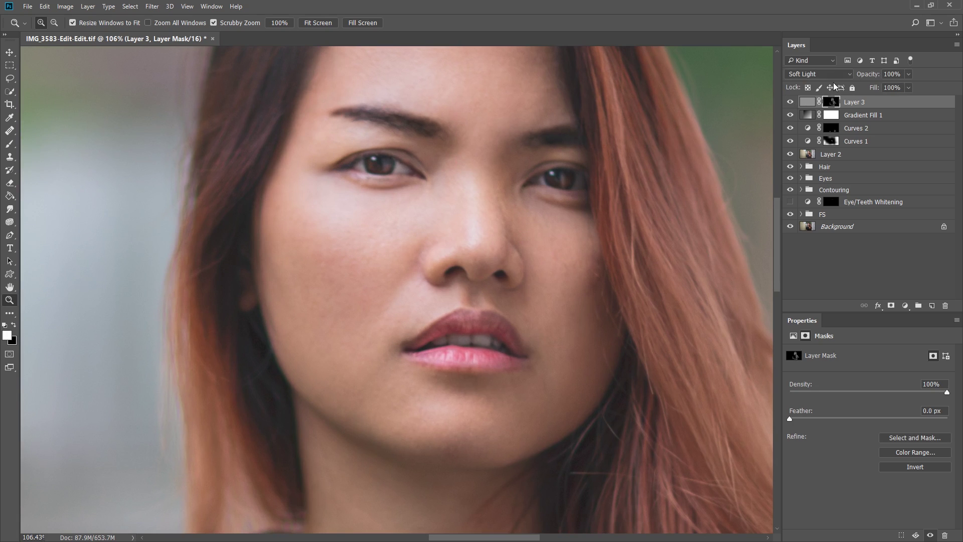
left_click(333, 24)
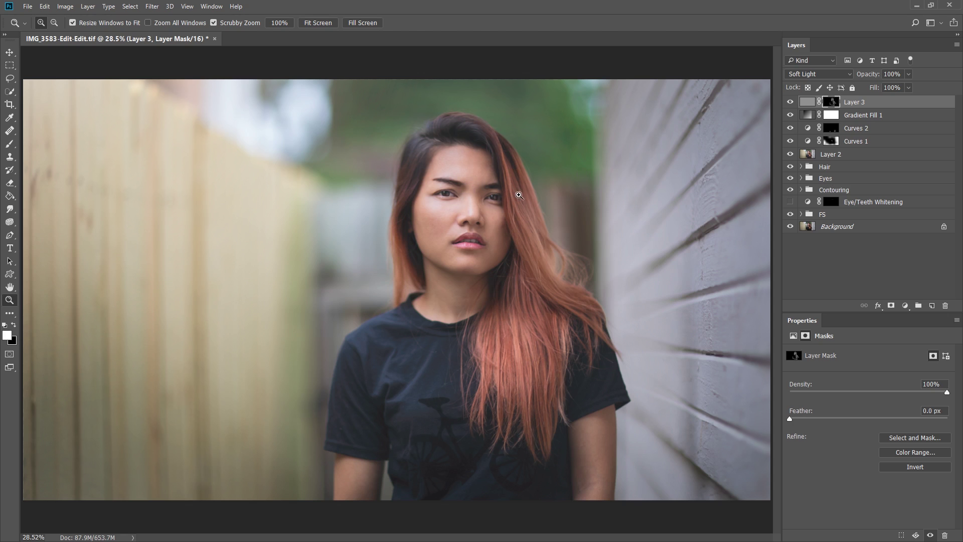
mouse_move(484, 190)
left_mouse_down()
mouse_move(545, 181)
mouse_move(496, 260)
left_mouse_up()
left_click(322, 25)
- Target the layer's pixels and set a 1.5-pixel High Pass radius, previewing on the eye
left_click(862, 102)
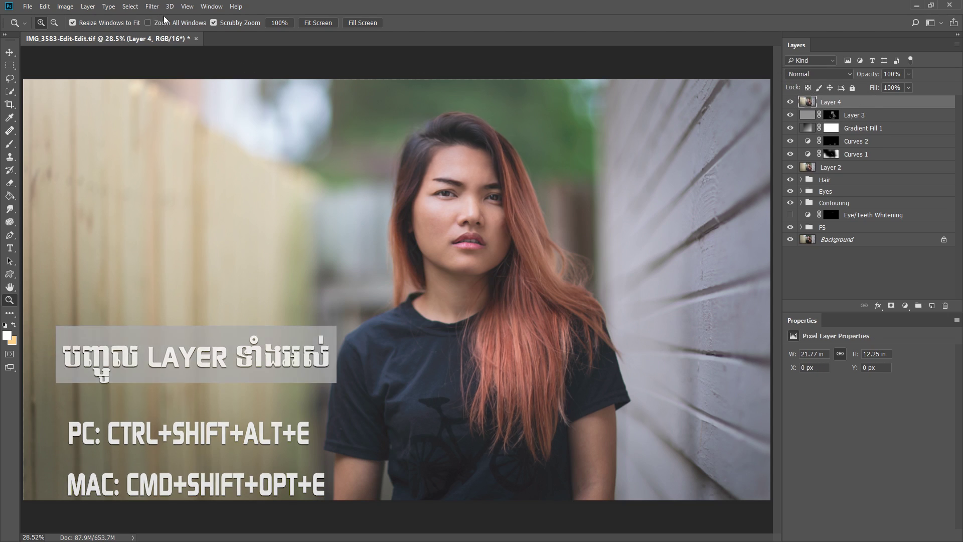
left_click(152, 6)
mouse_move(159, 202)
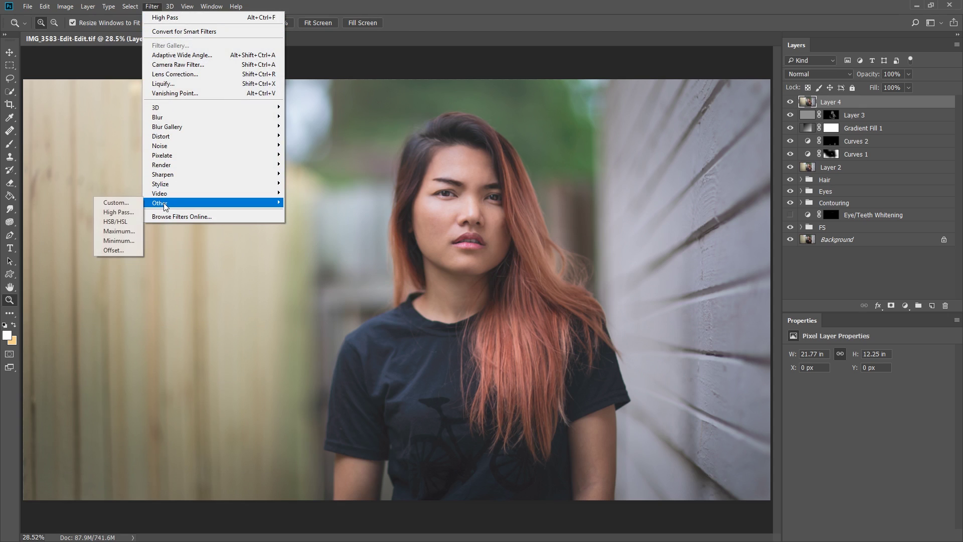
left_click(117, 214)
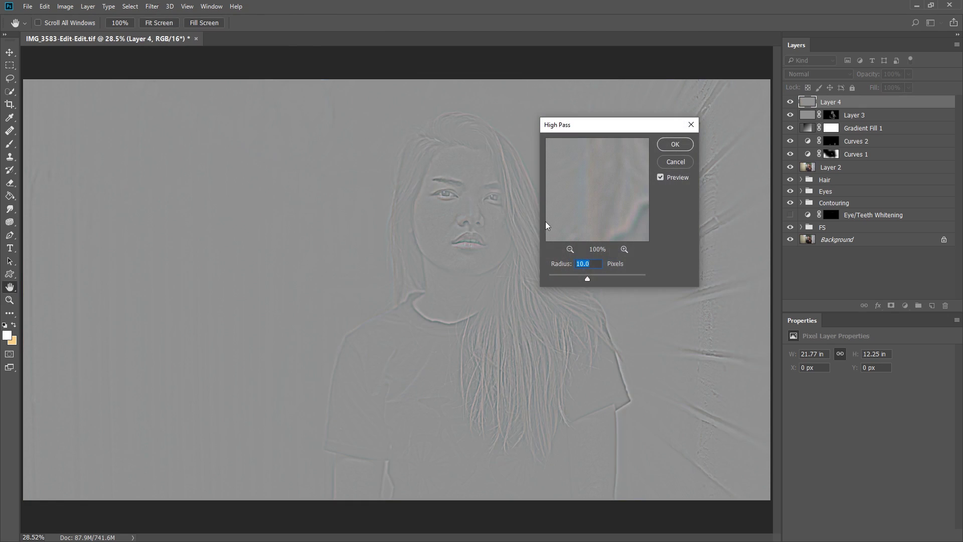
type("1")
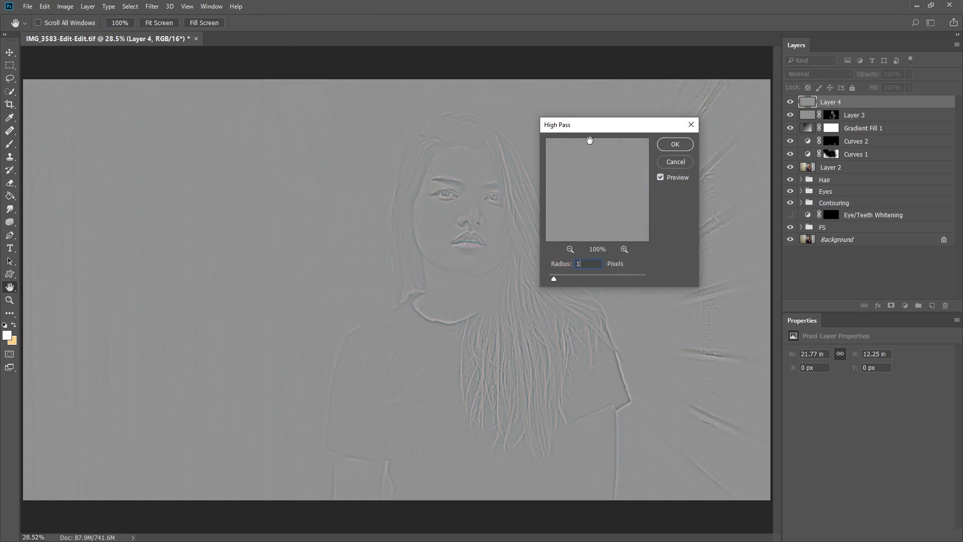
left_click_drag(597, 129, 658, 129)
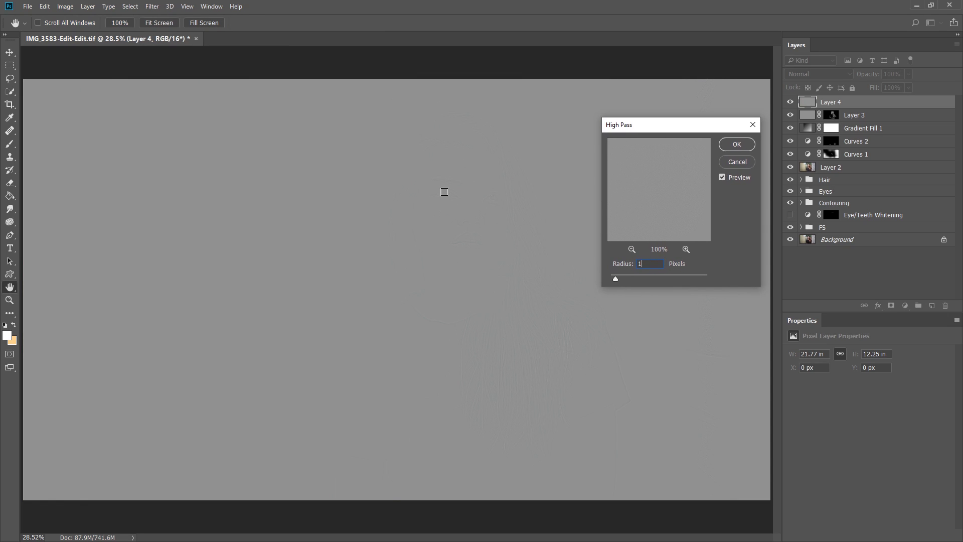
left_click_drag(664, 192, 637, 198)
type("5")
- Apply the 1.5-pixel High Pass and set Layer 4's blend mode to Soft Light
left_click(735, 149)
key("z")
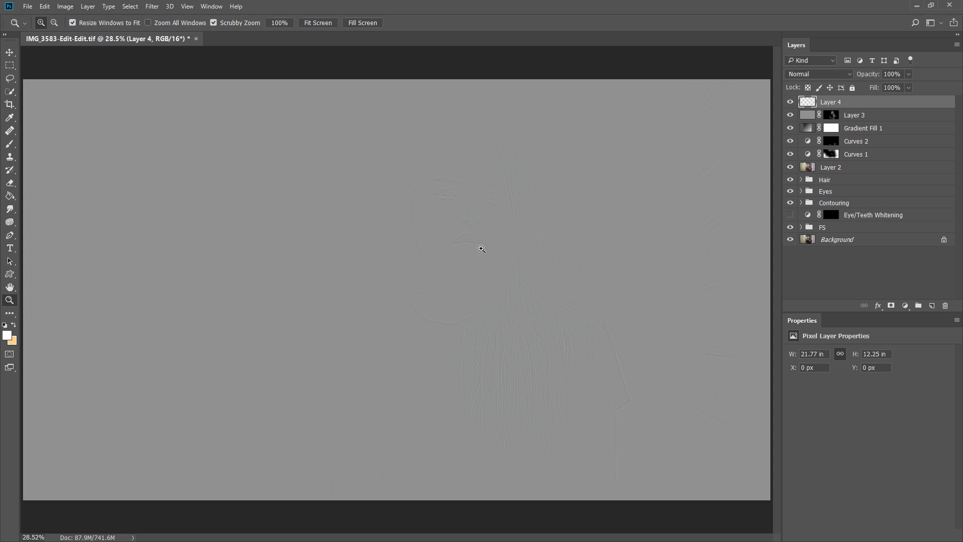
left_click(822, 75)
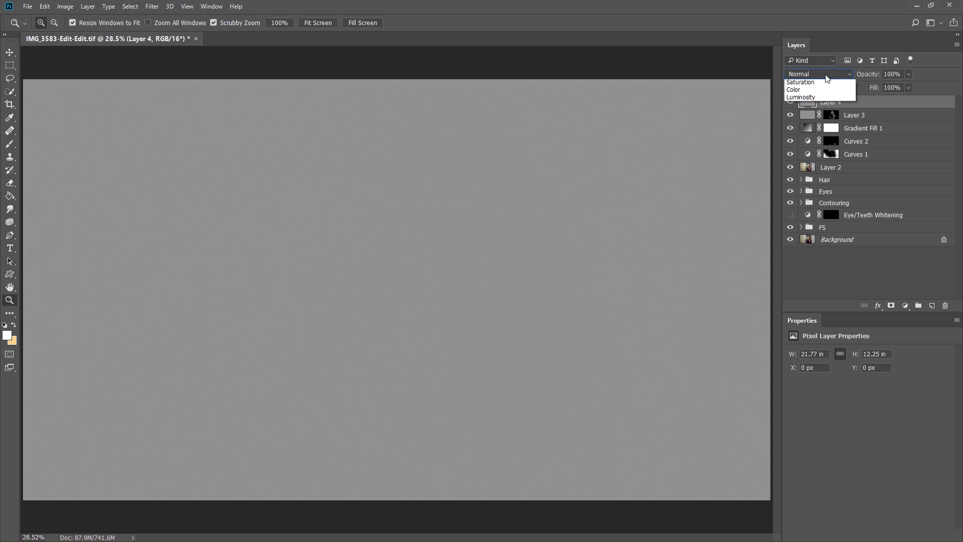
left_click(809, 204)
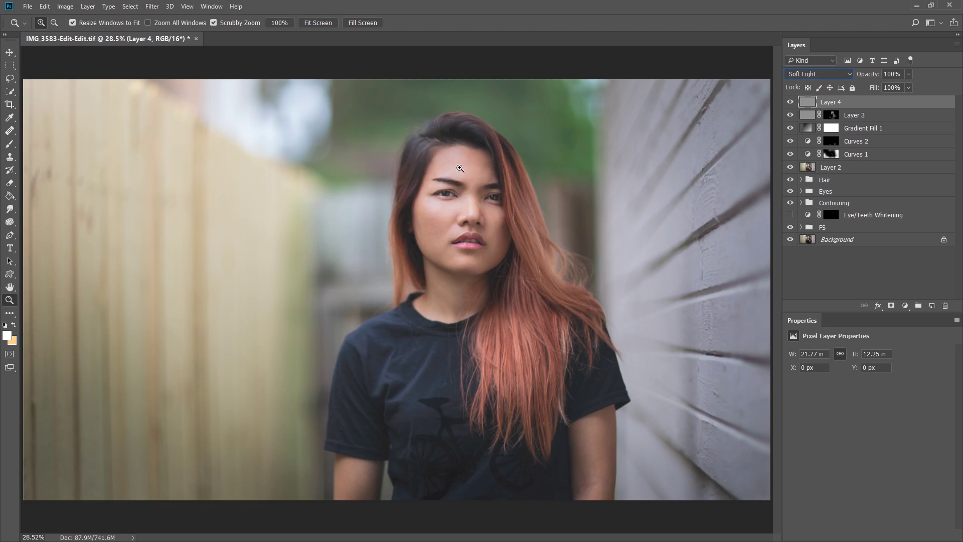
- Toggle Layer 4 on and off on the zoomed face, cheek and under-eye, then refit the view
mouse_move(404, 150)
left_mouse_down()
mouse_move(545, 185)
mouse_move(483, 209)
left_mouse_up()
scroll(483, 209, "down", 2)
scroll(490, 219, "down", 3)
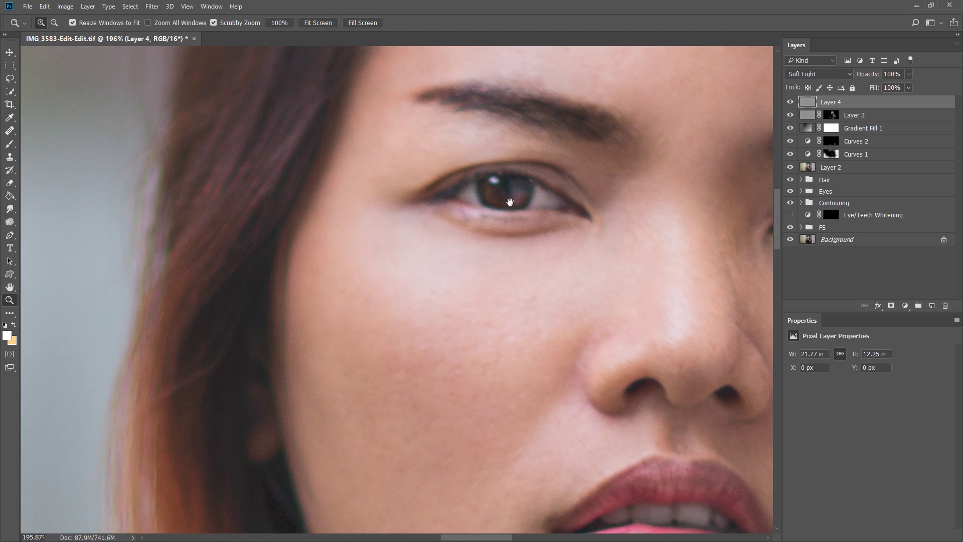
left_click(790, 102)
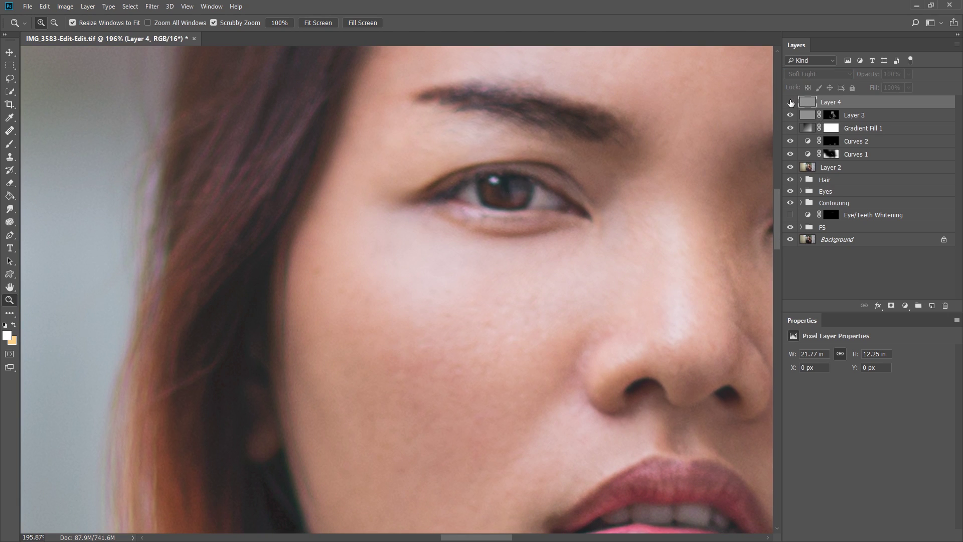
left_click(790, 102)
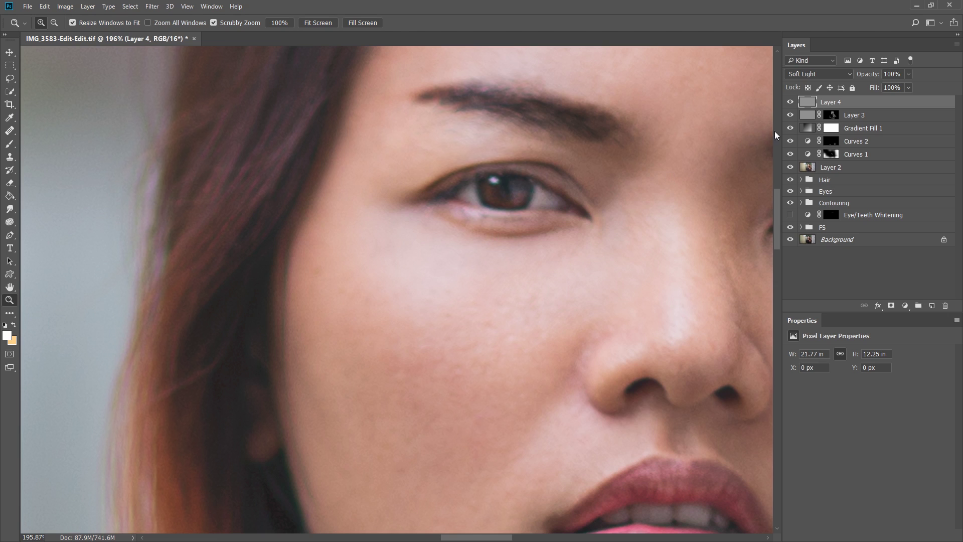
left_click(790, 102)
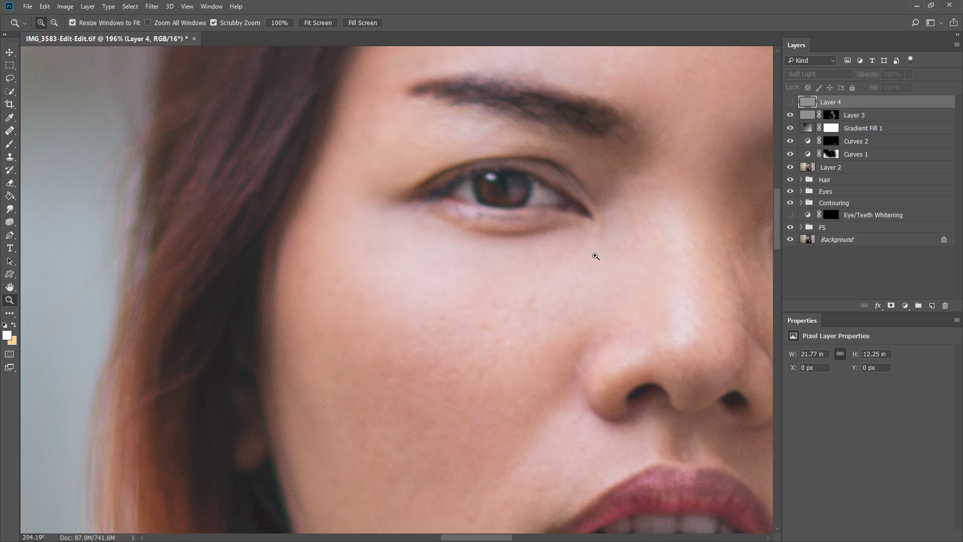
scroll(593, 254, "up", 3)
scroll(559, 269, "up", 3)
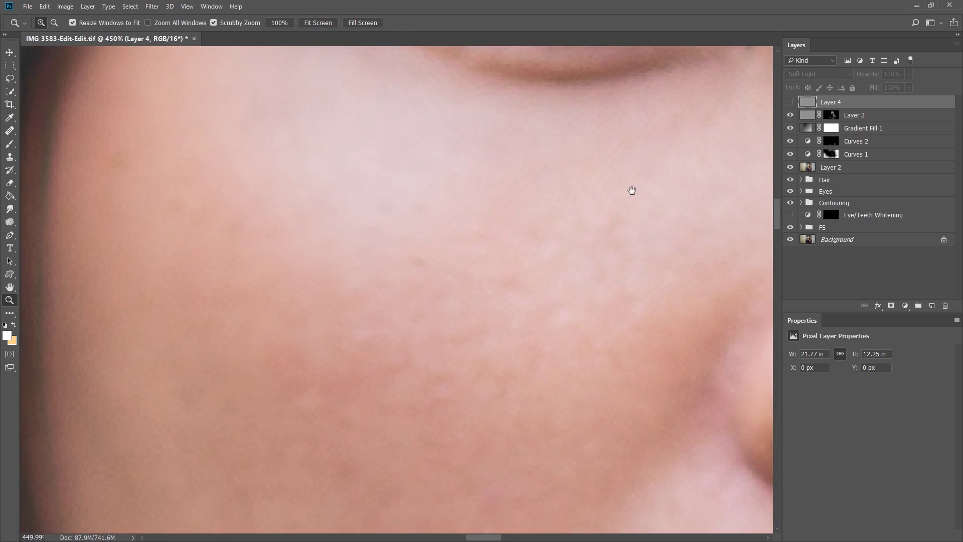
left_click(790, 102)
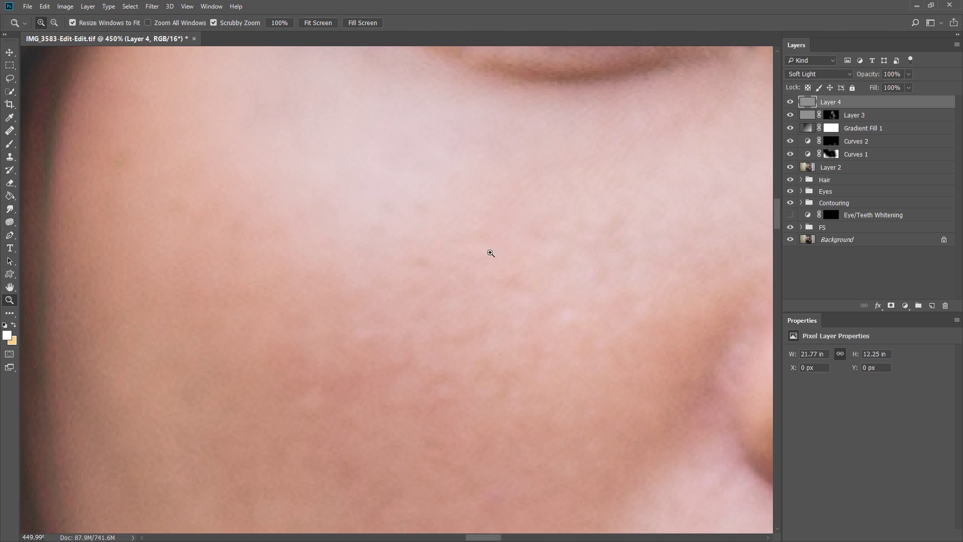
left_click(790, 102)
left_click(791, 102)
scroll(511, 168, "up", 3)
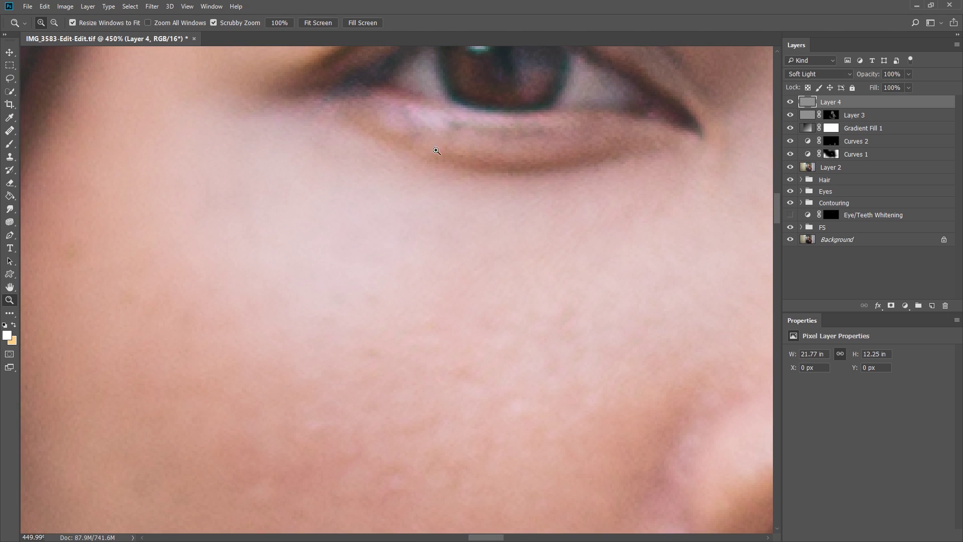
left_click(789, 102)
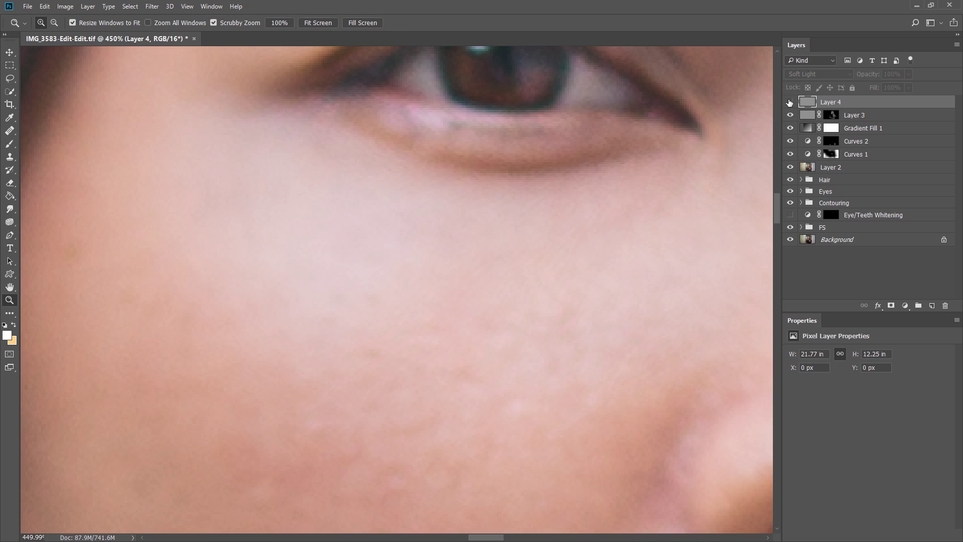
left_click(789, 102)
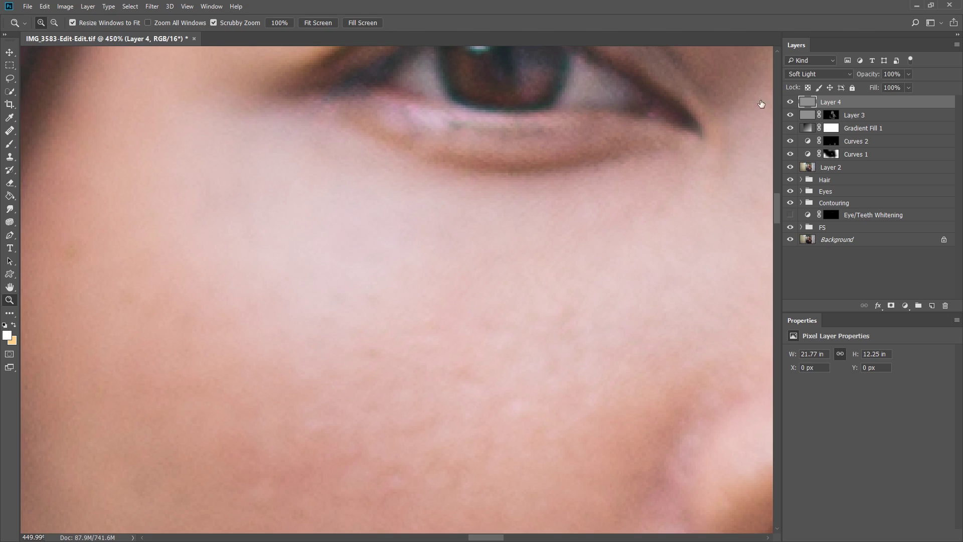
left_click(319, 23)
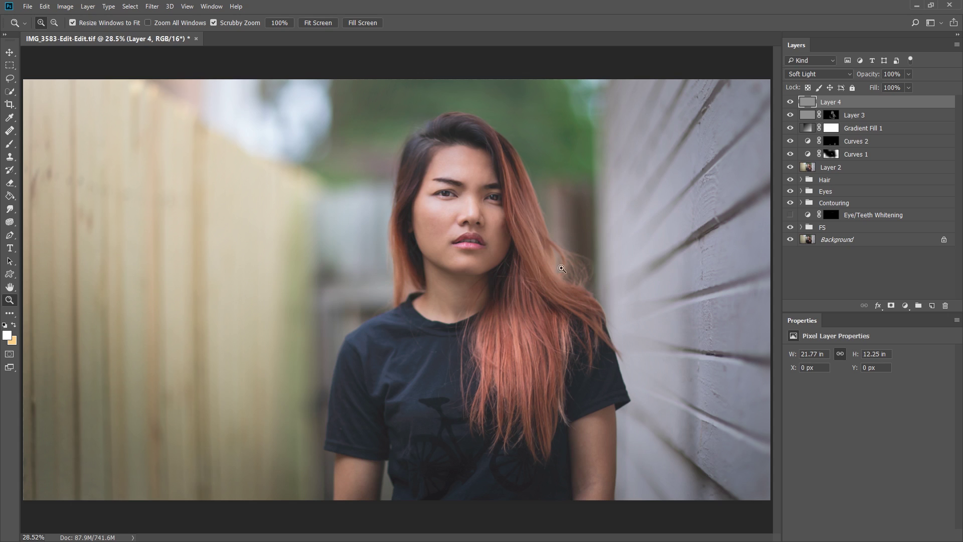
left_click_drag(585, 274, 549, 213)
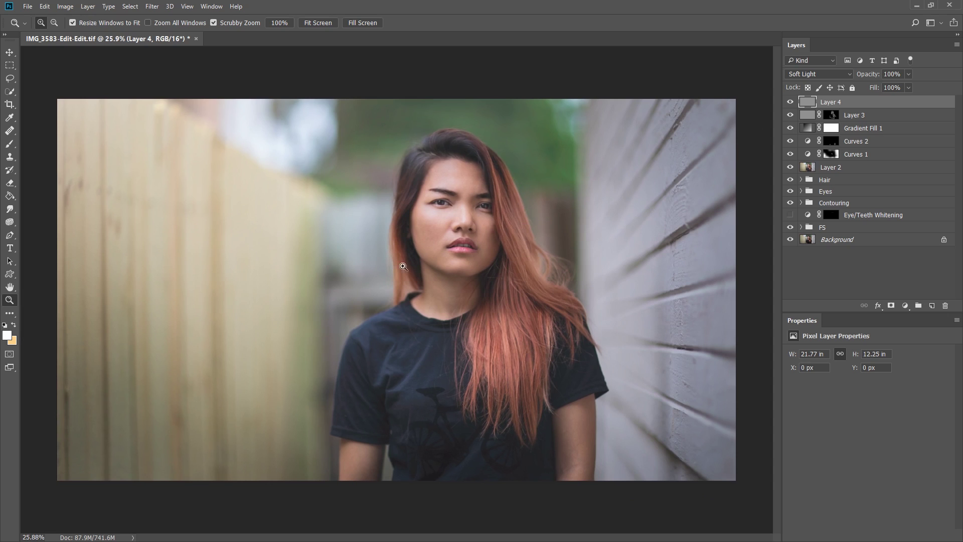
left_click(790, 240, "alt")
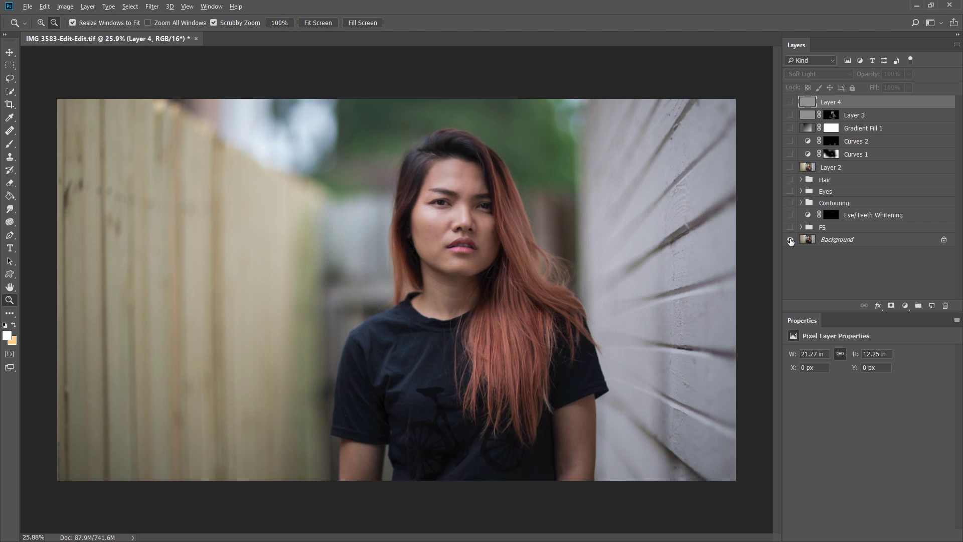
left_click(791, 241, "alt")
left_click_drag(501, 213, 559, 218)
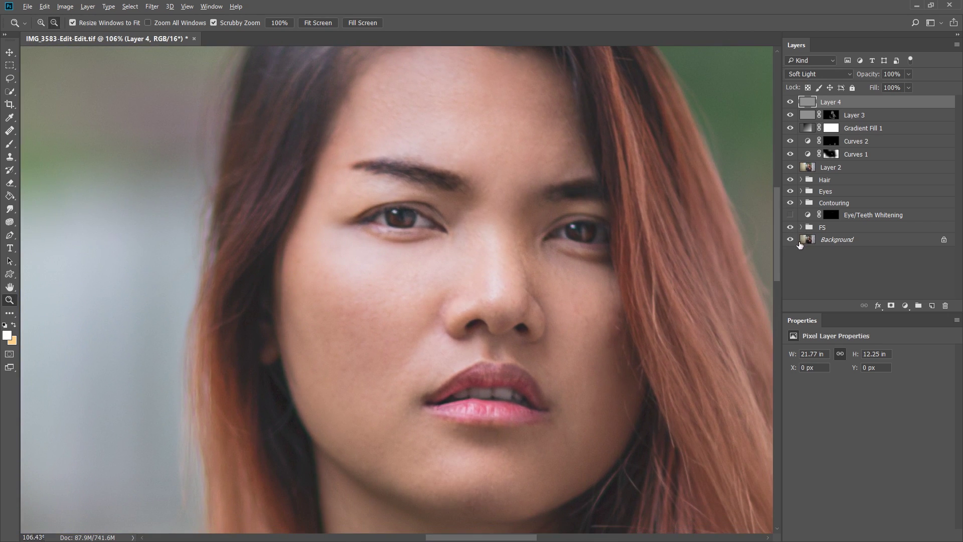
left_click(789, 240, "alt")
left_click(791, 241, "alt")
left_click(317, 24)
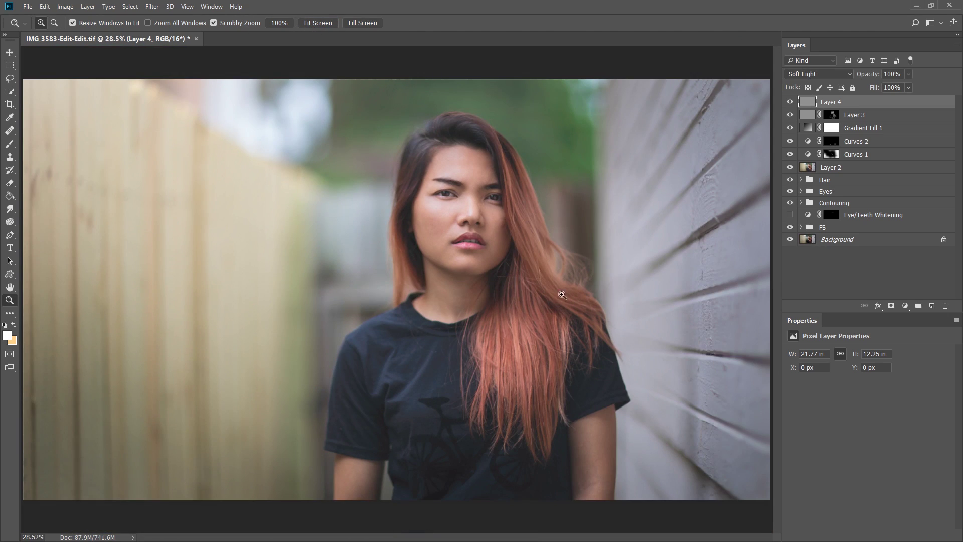